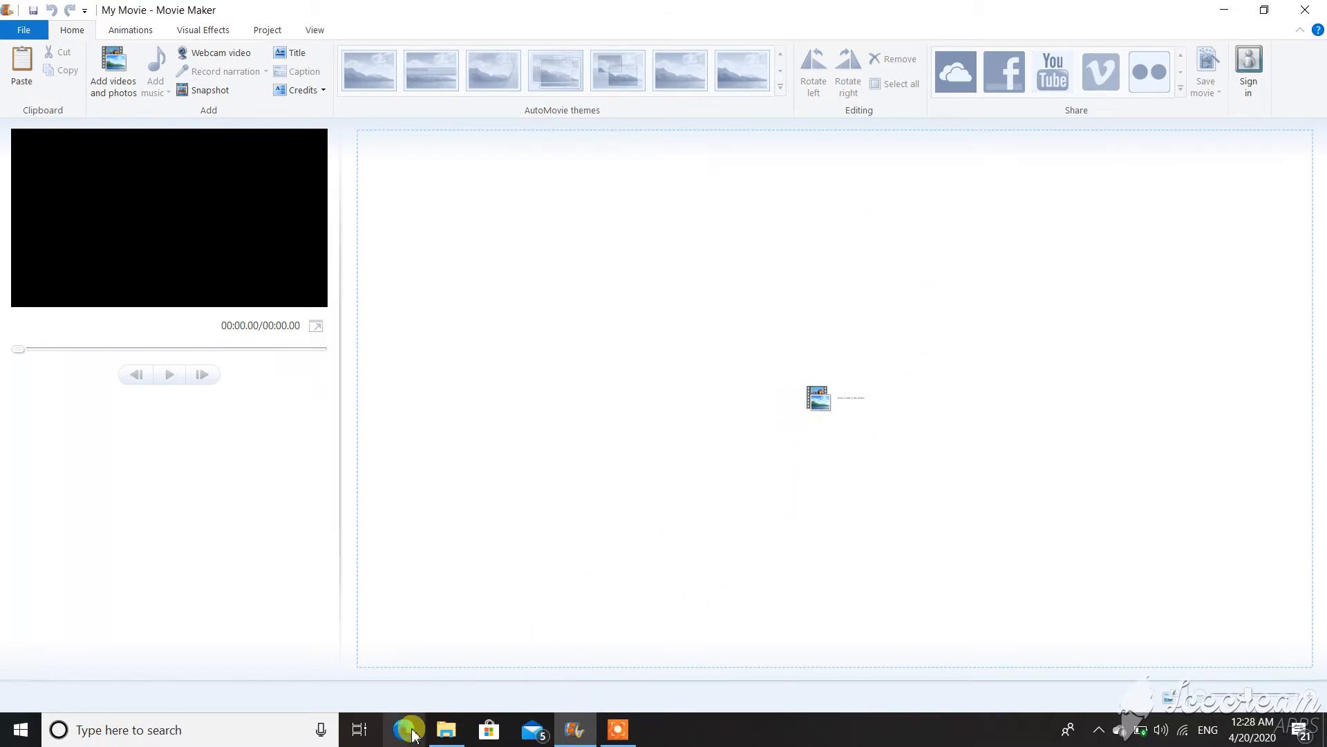
Drag the six car photos from File Explorer's Camera Roll onto the Movie Maker storyboard.
left_click(446, 729)
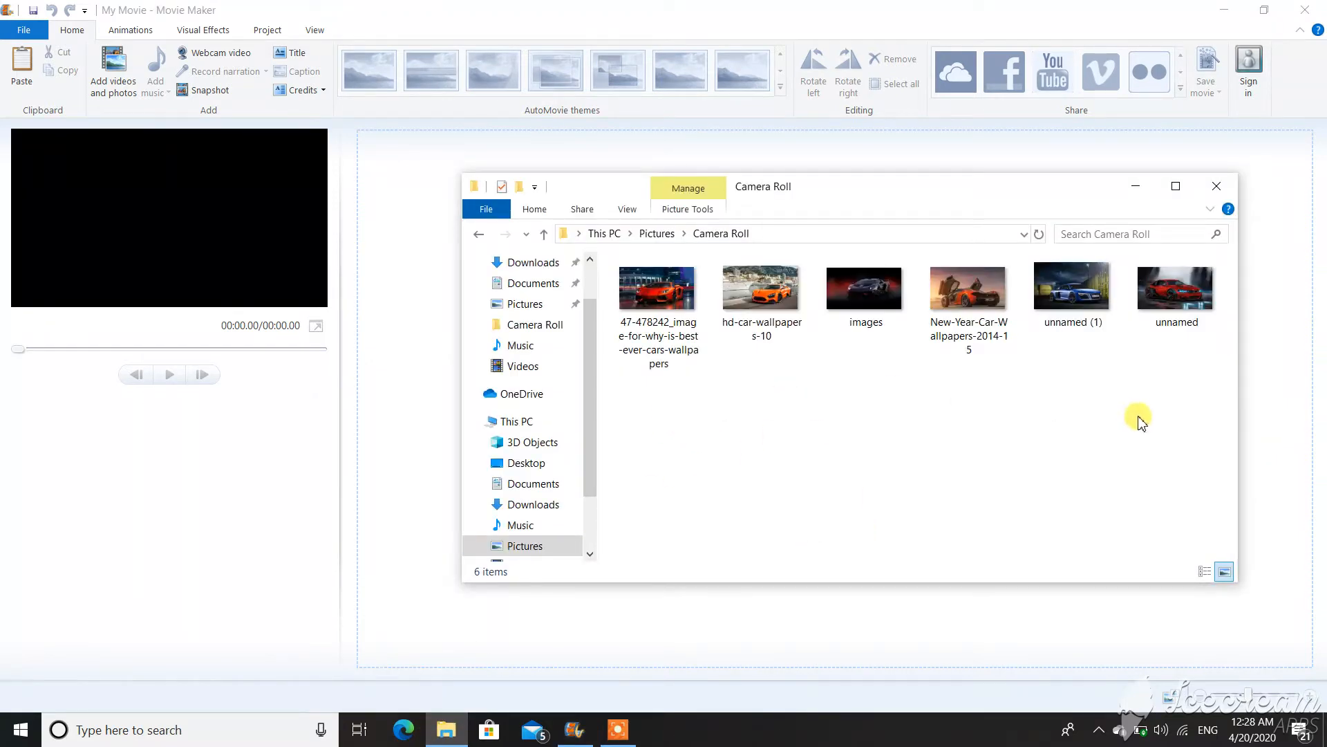
left_click_drag(661, 405, 1004, 646)
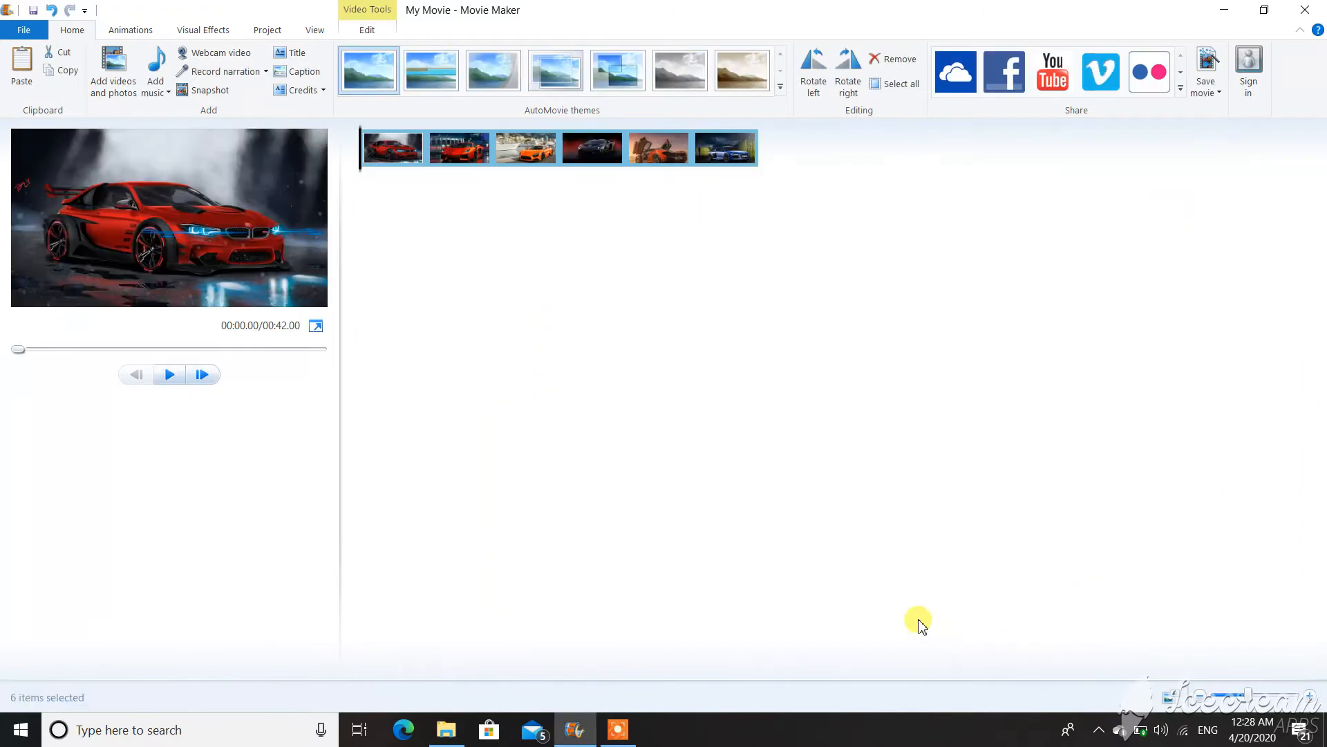
left_click(57, 350)
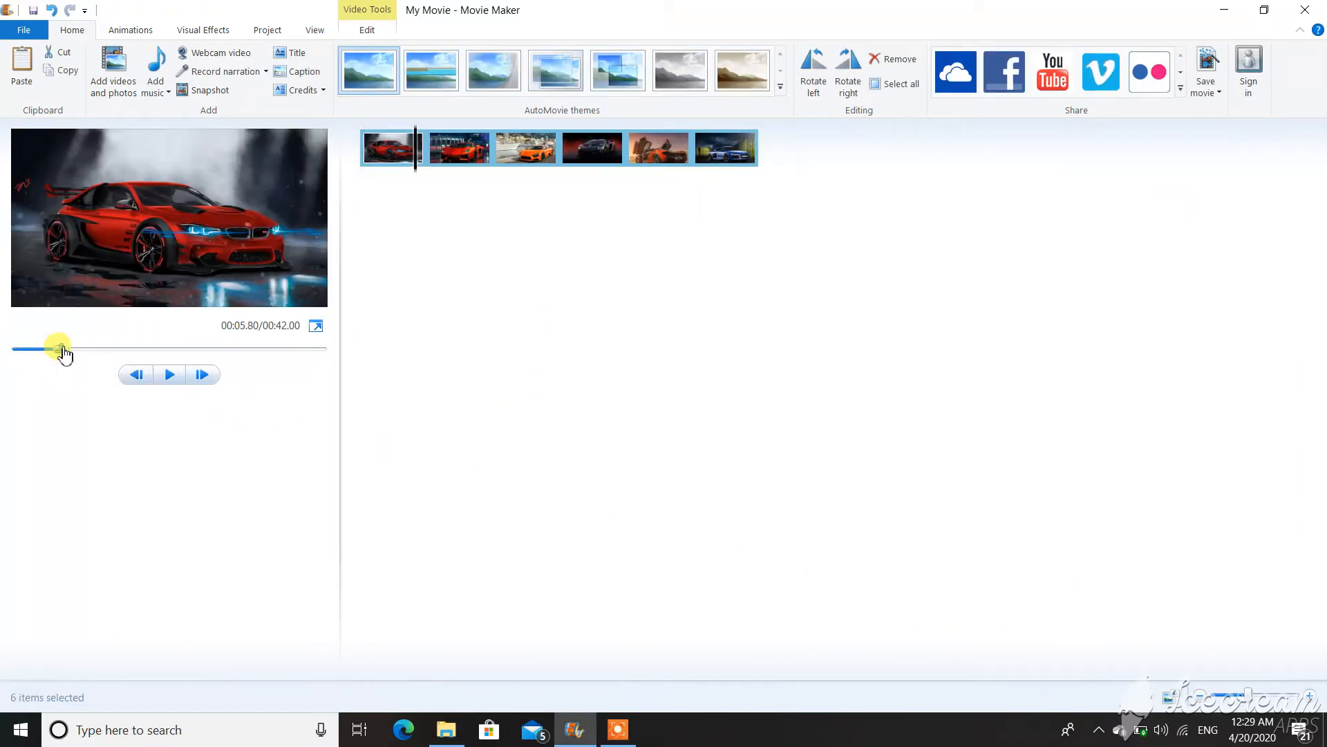
left_click_drag(61, 350, 4, 342)
left_click(169, 376)
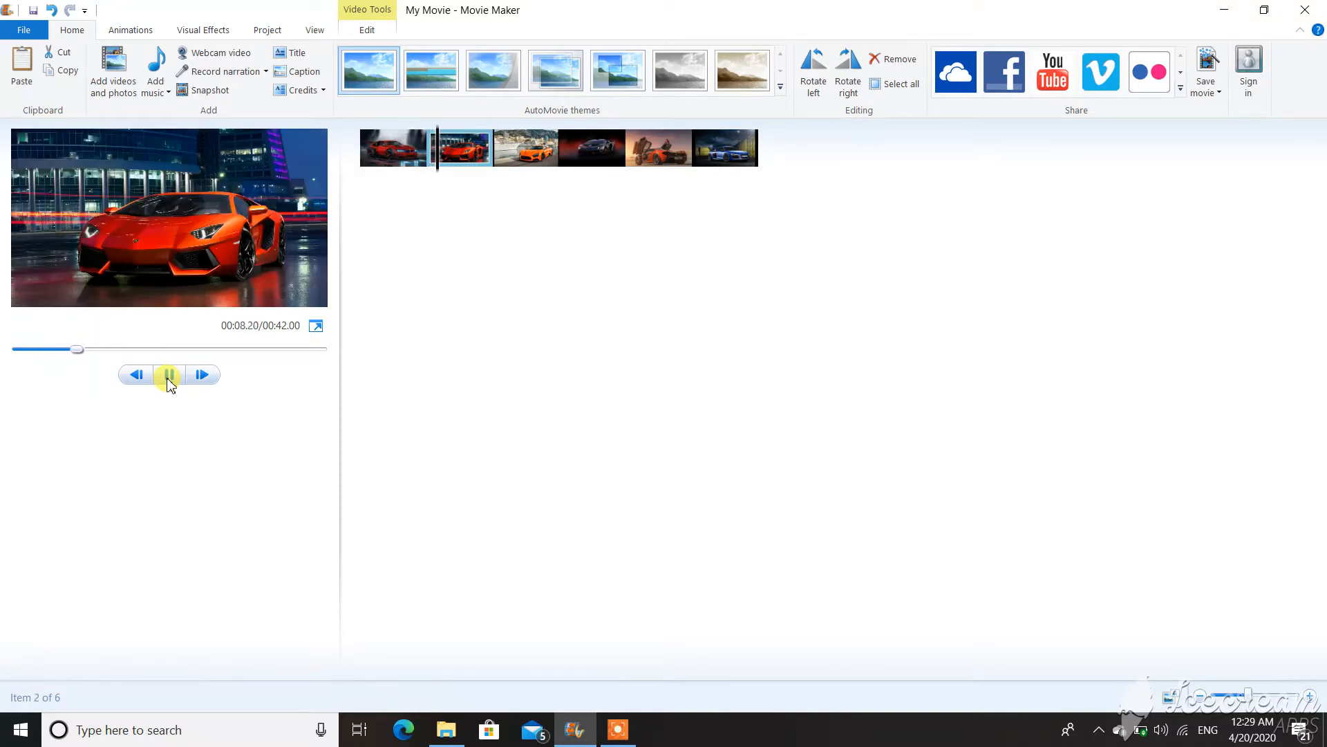
left_click(408, 140)
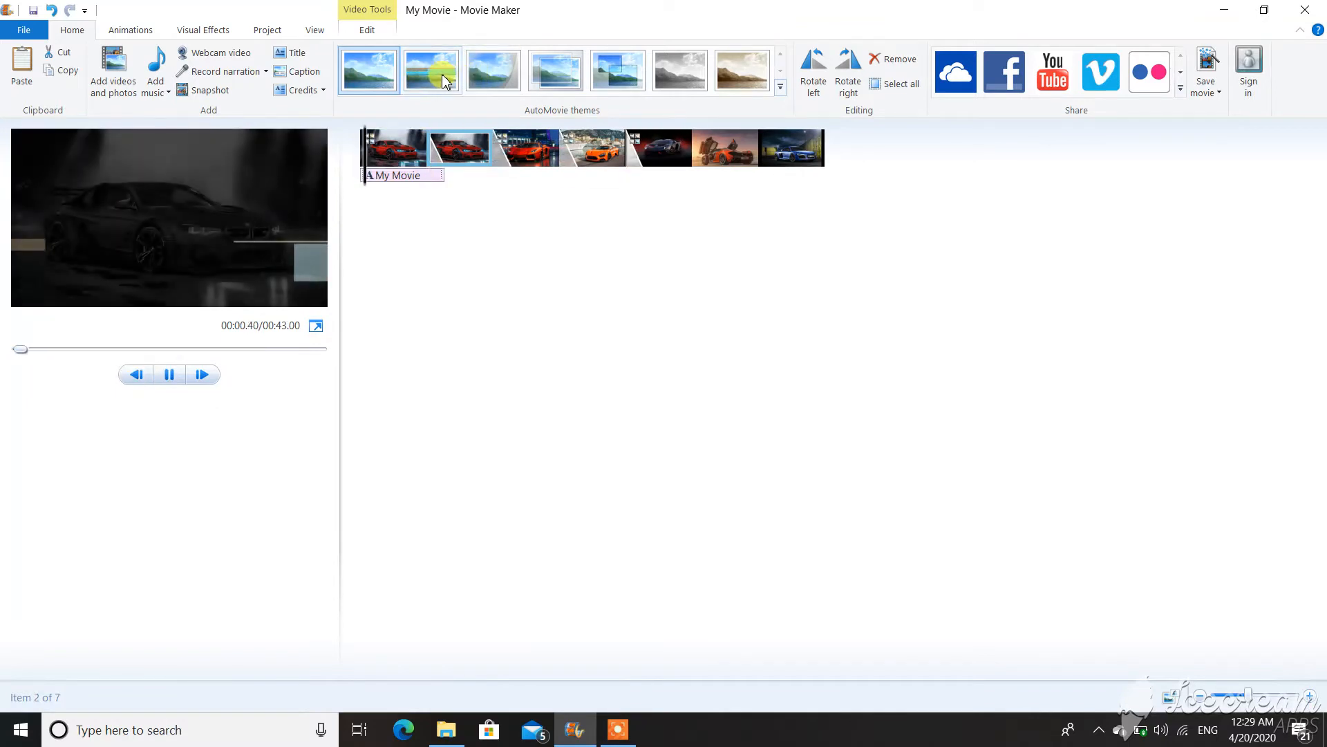
Apply the second AutoMovie theme, add the Music folder song, and play the preview.
left_click(431, 67)
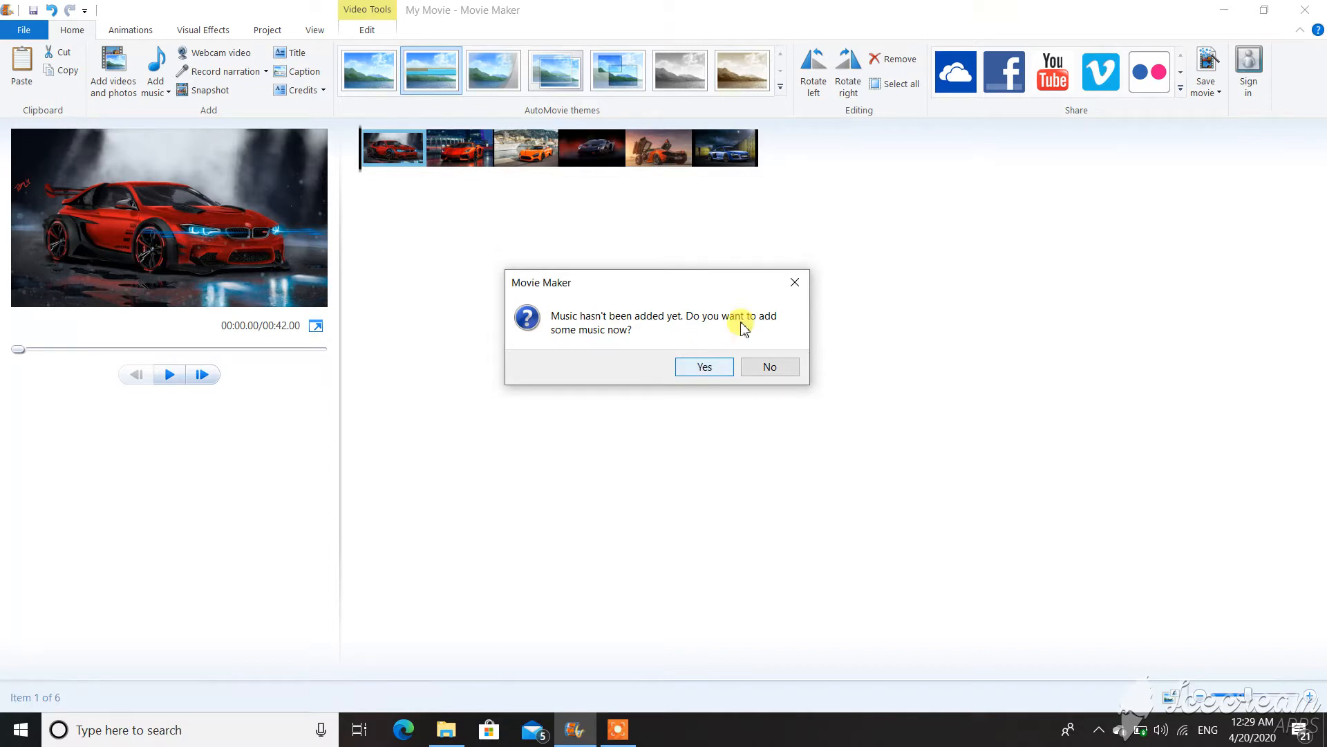
left_click(718, 368)
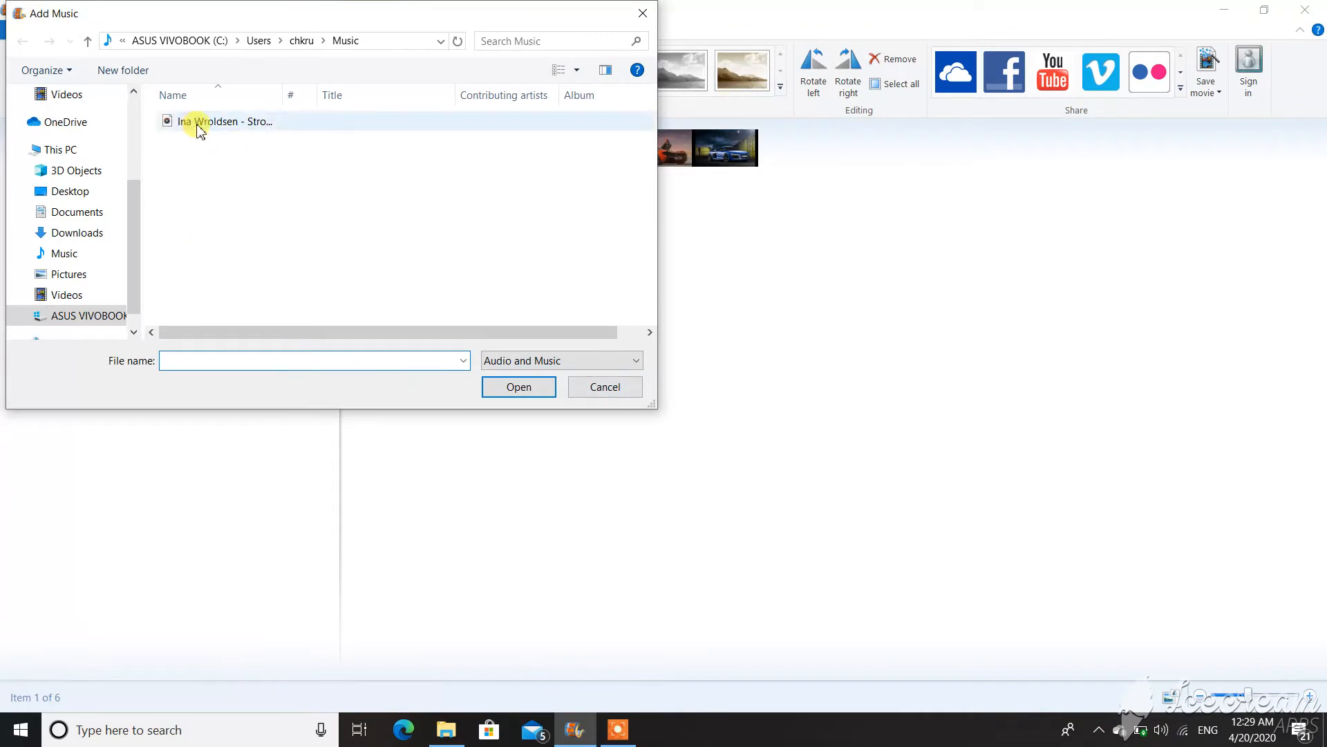
double_click(199, 123)
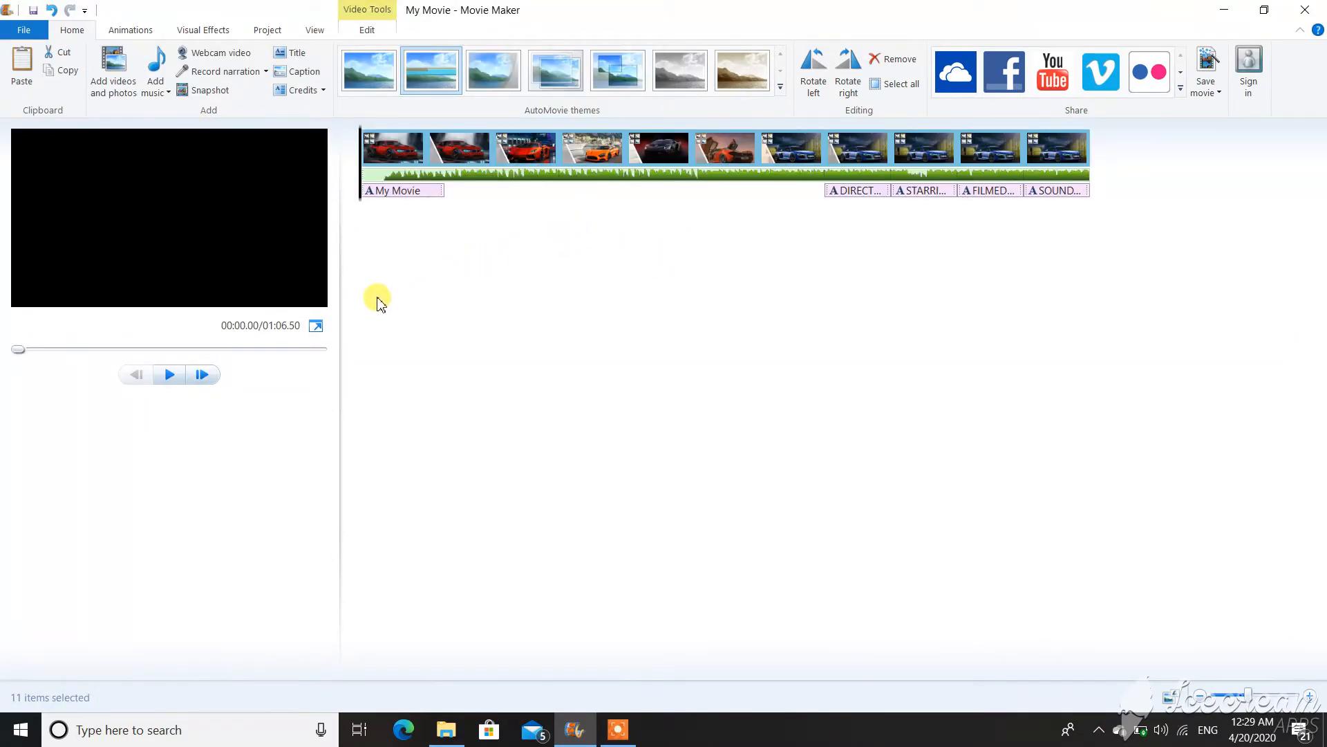
left_click(170, 375)
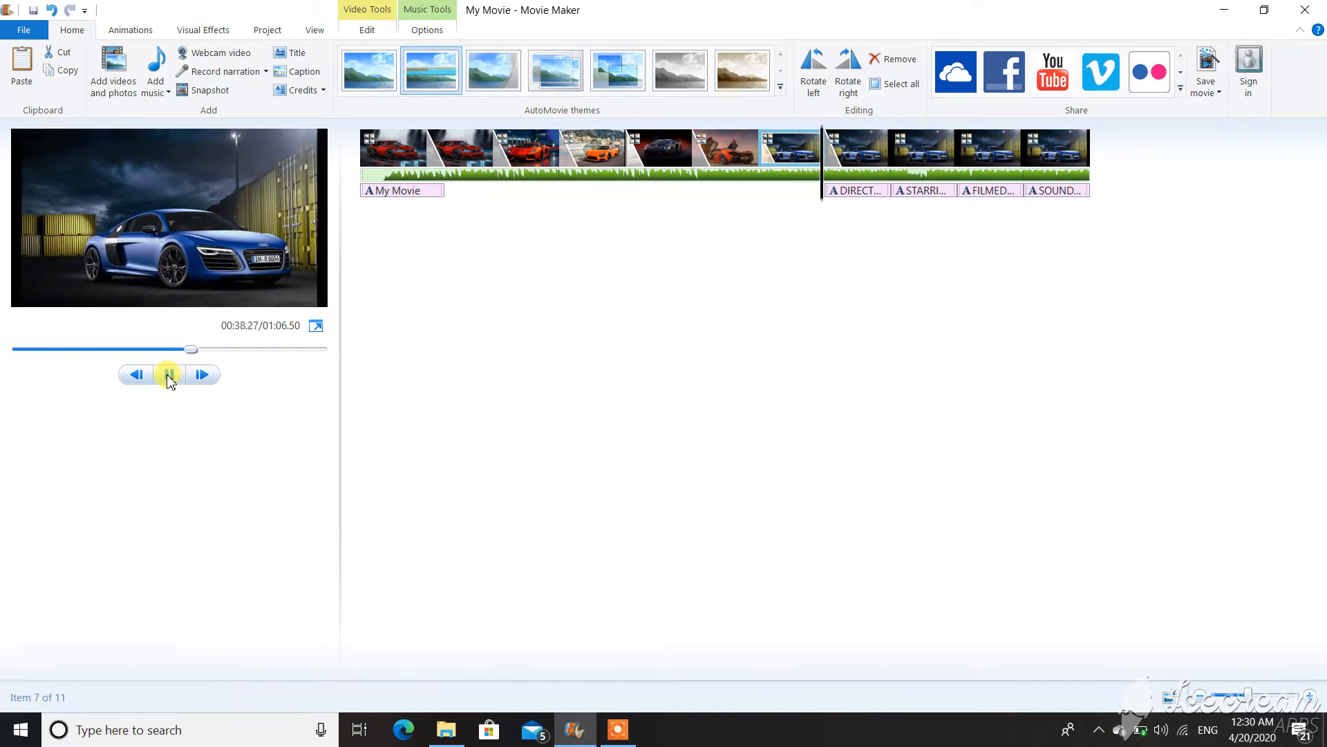
left_click(170, 377)
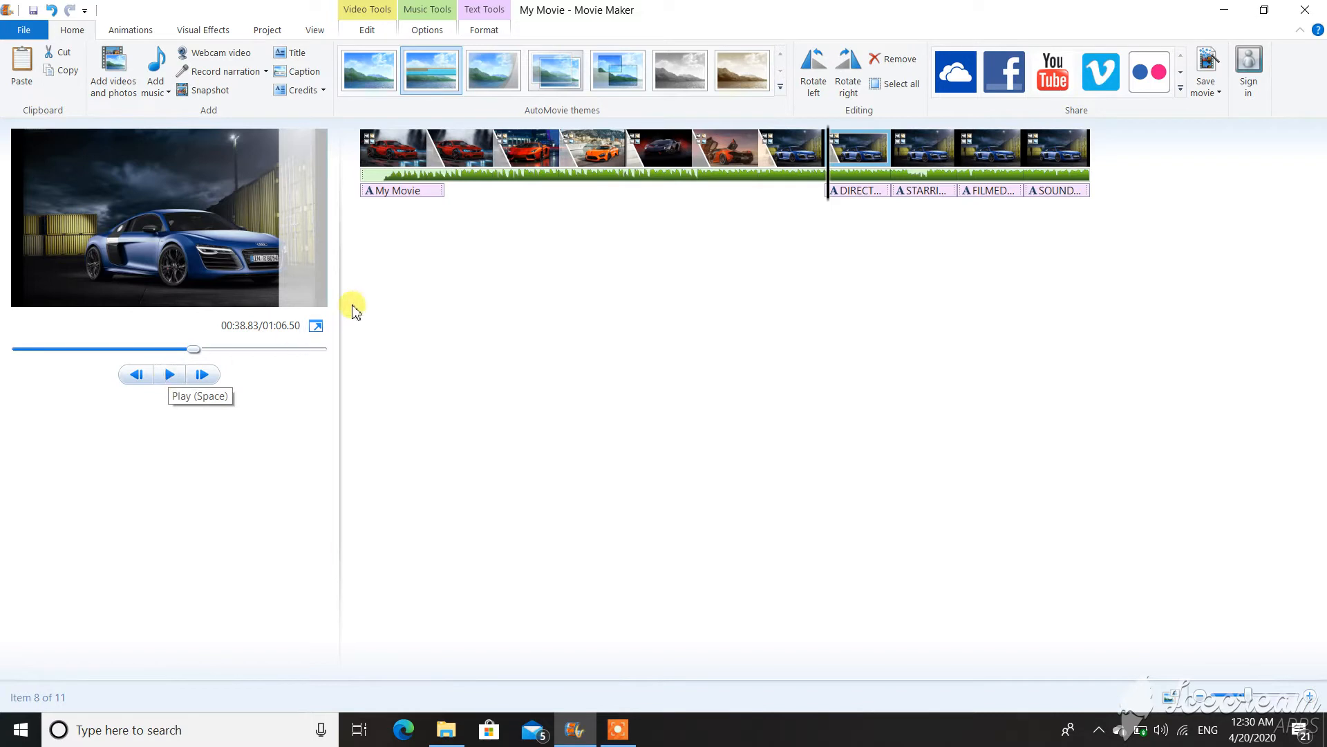
Delete the four credit clips from the end of the storyboard.
left_click(843, 149)
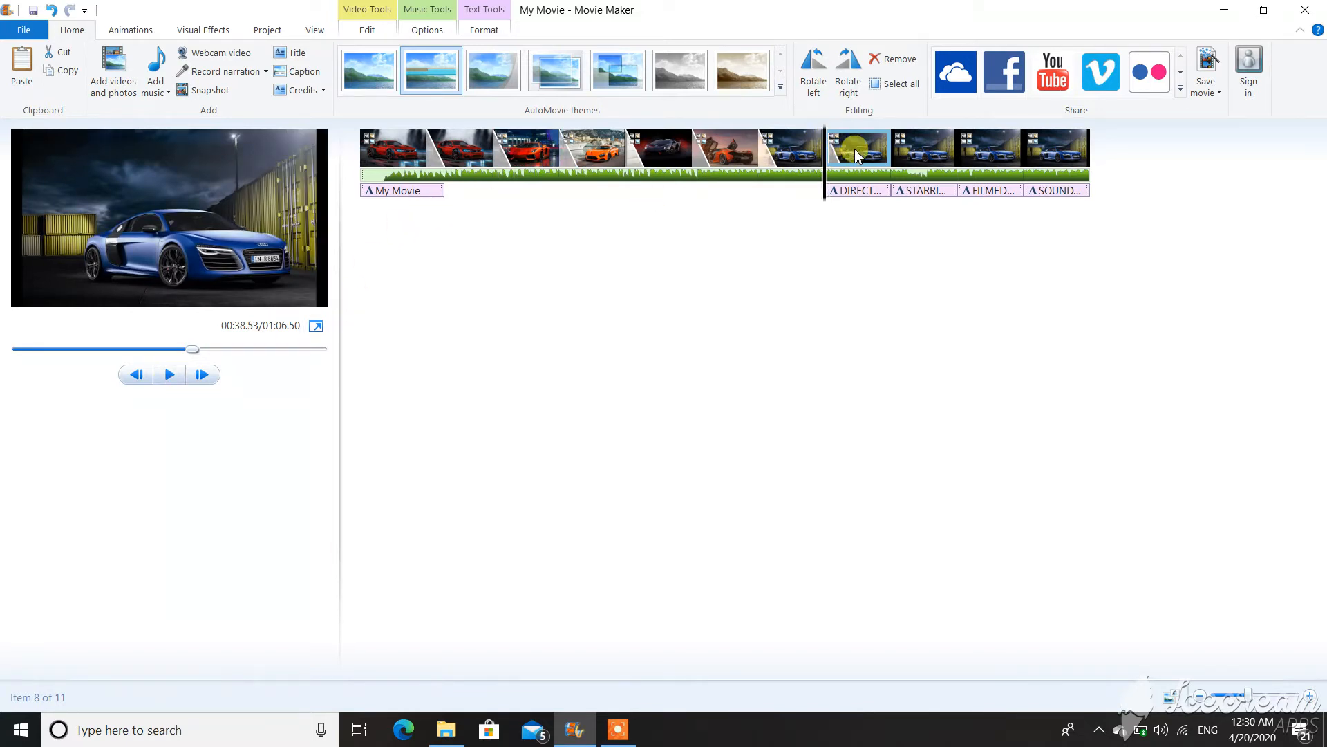
key("Delete")
left_click(856, 153)
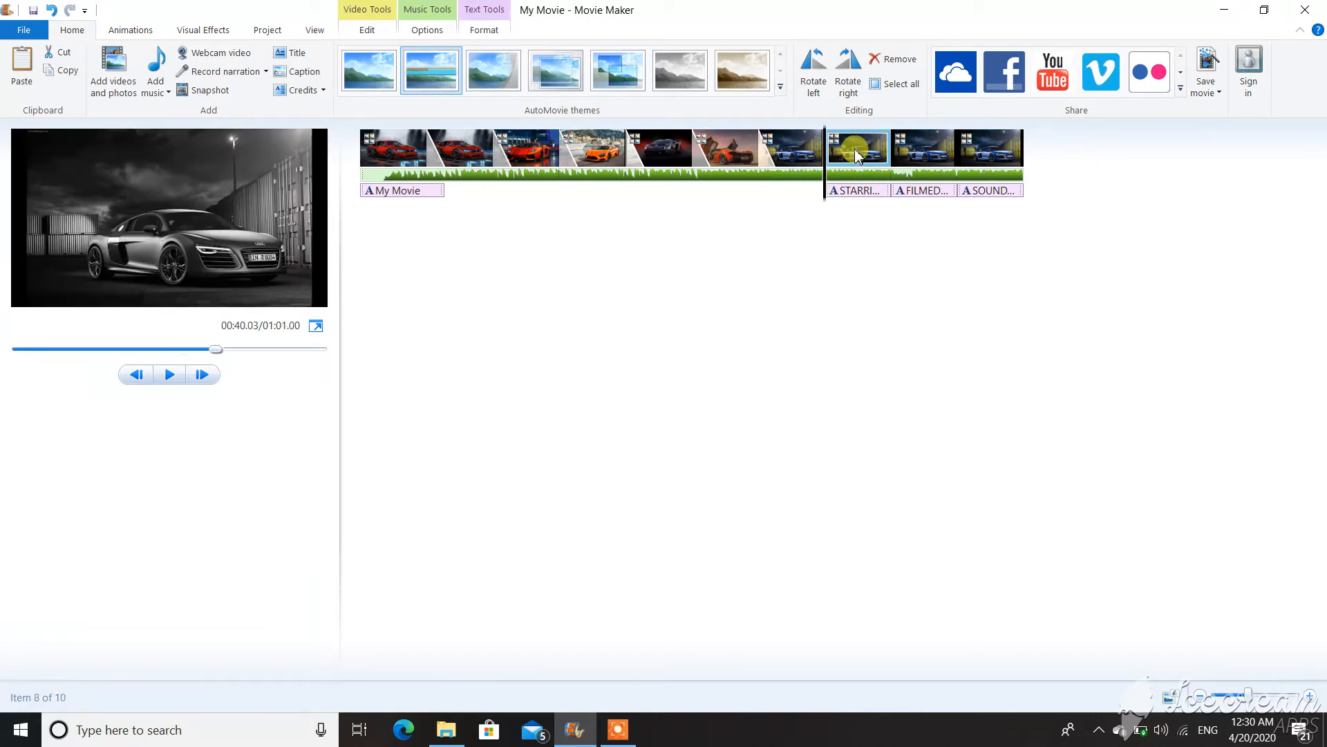
left_click(1002, 164)
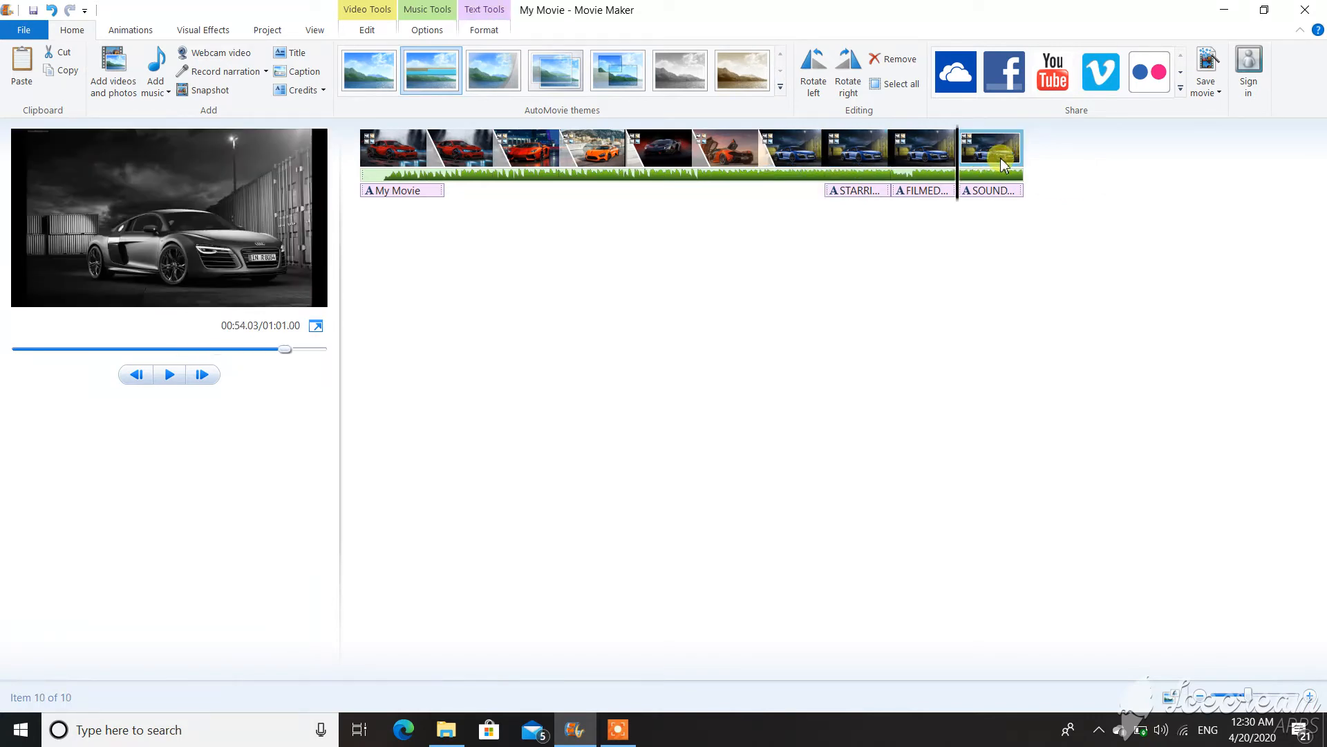
key("Delete")
key("Delete")
key("Delete")
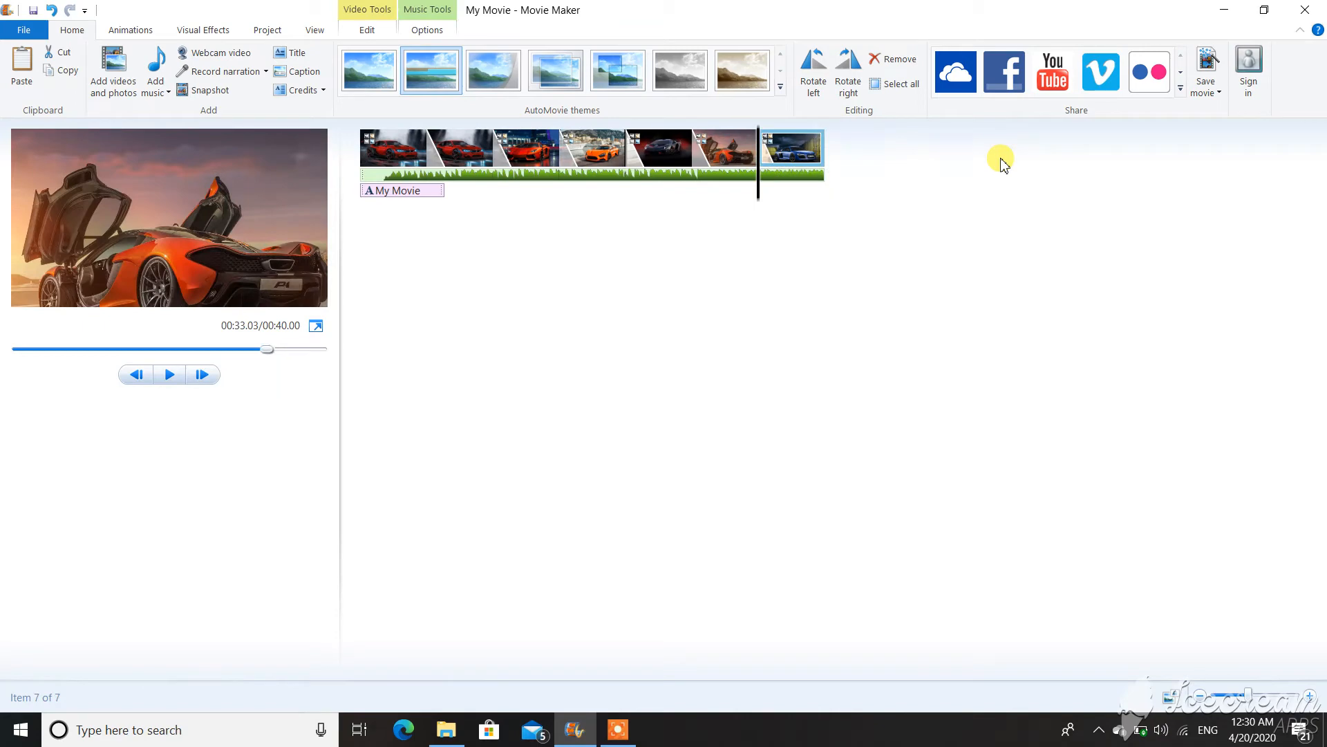
Replace the 'My Movie' title caption text with 'cars'.
left_click(377, 193)
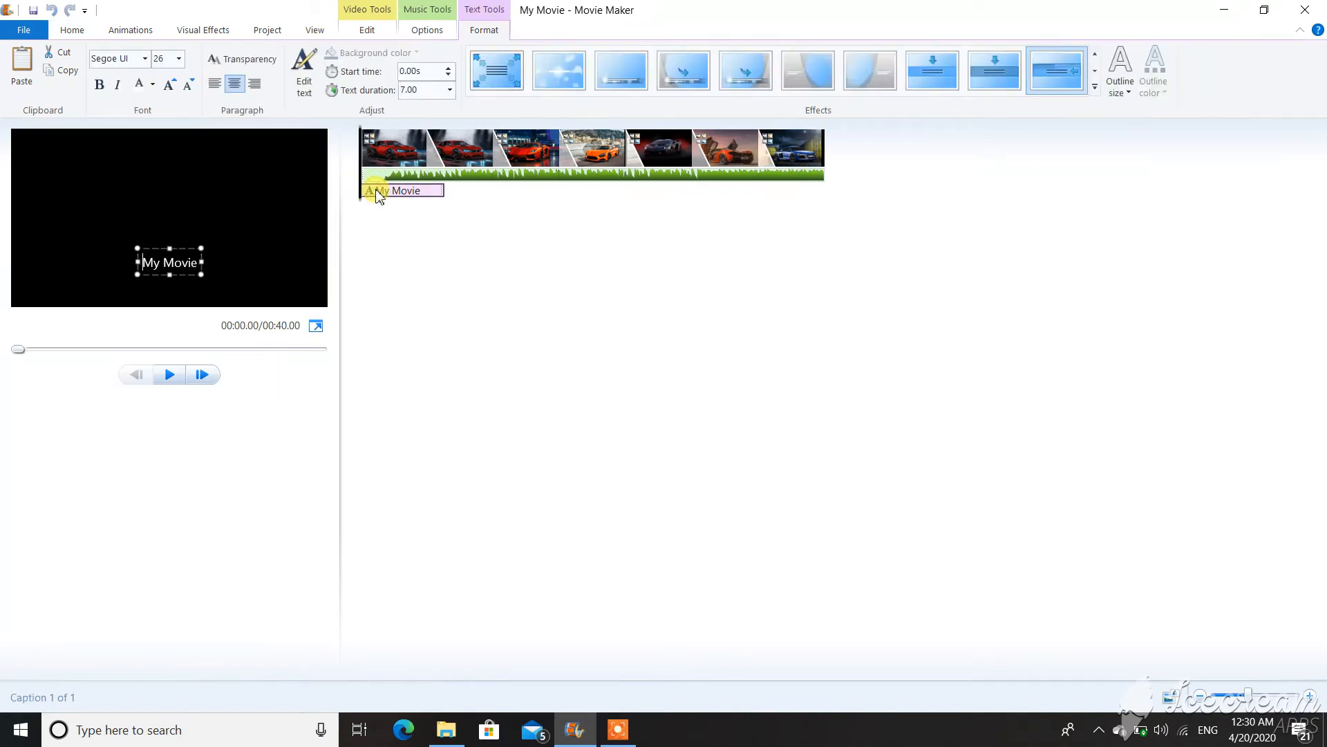
double_click(145, 263)
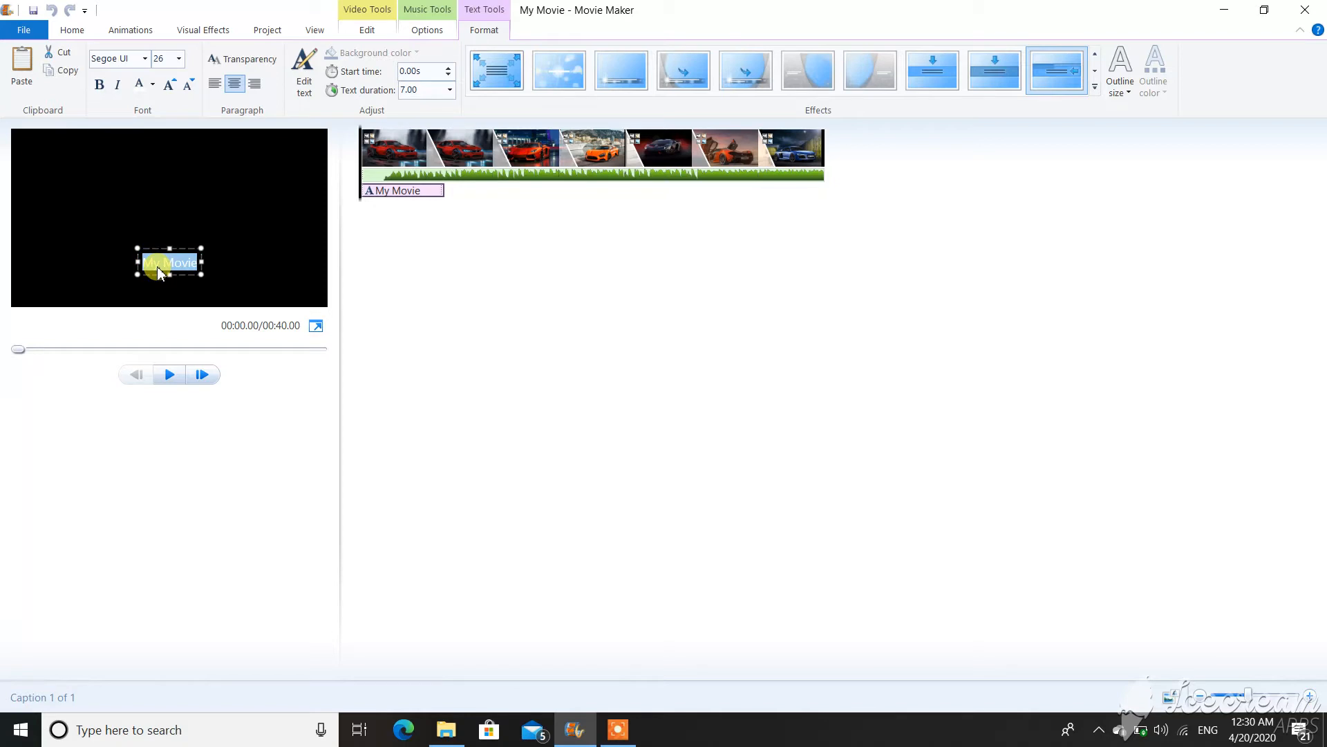
type("cars")
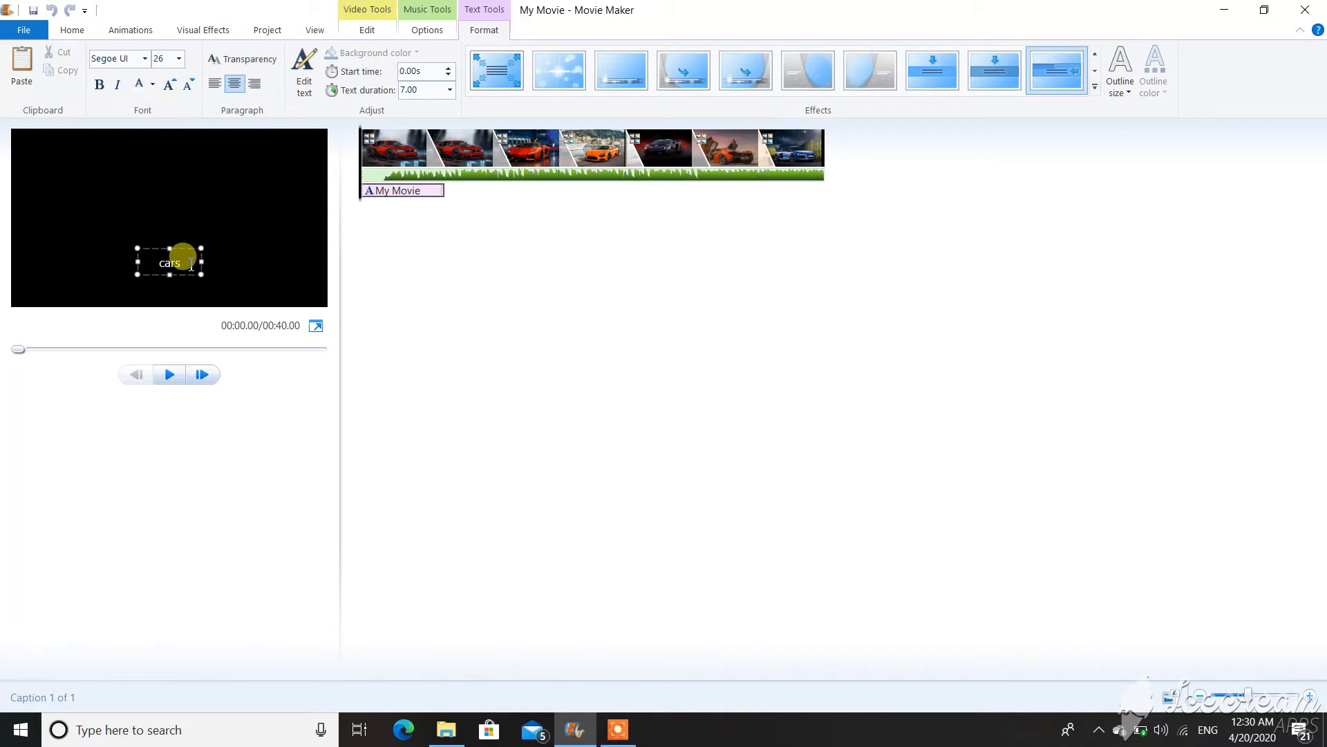
left_click_drag(184, 266, 175, 237)
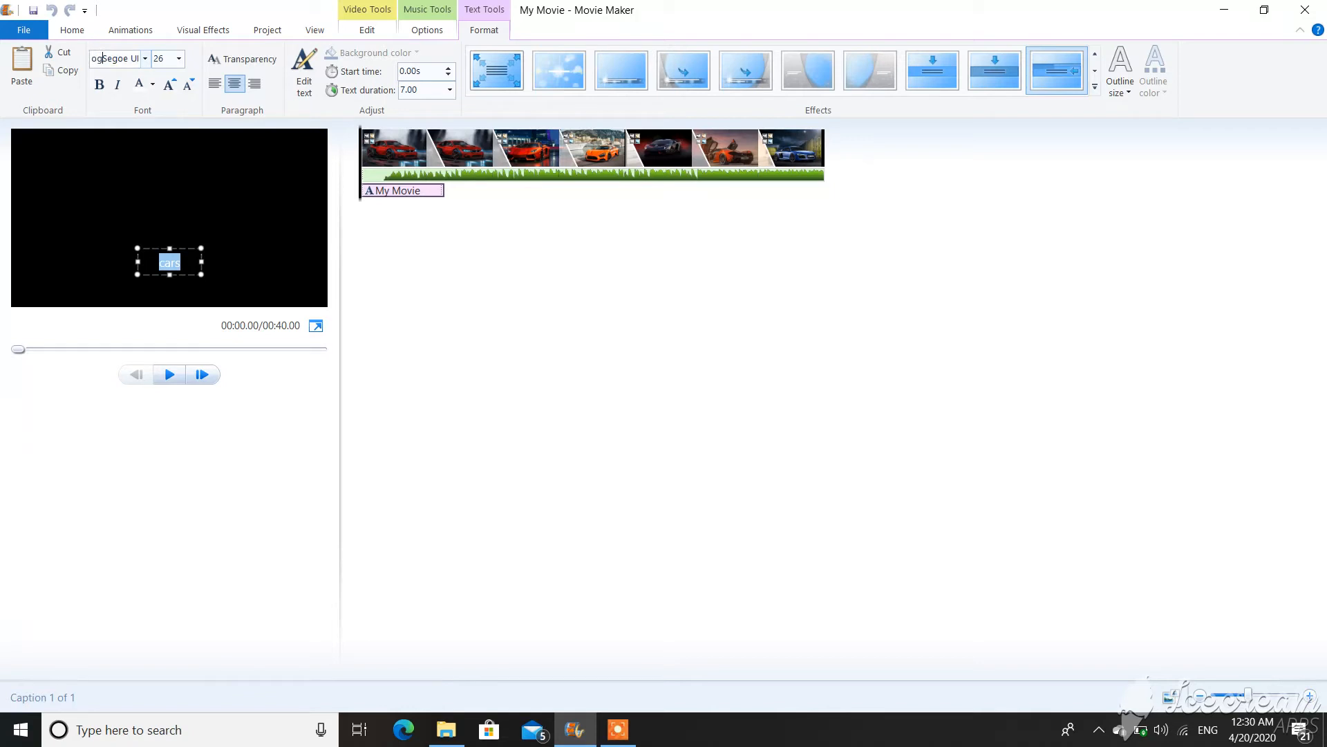
Set the 'cars' caption to font size 150, widen it to one line, and centre it.
left_click(181, 61)
left_click(179, 59)
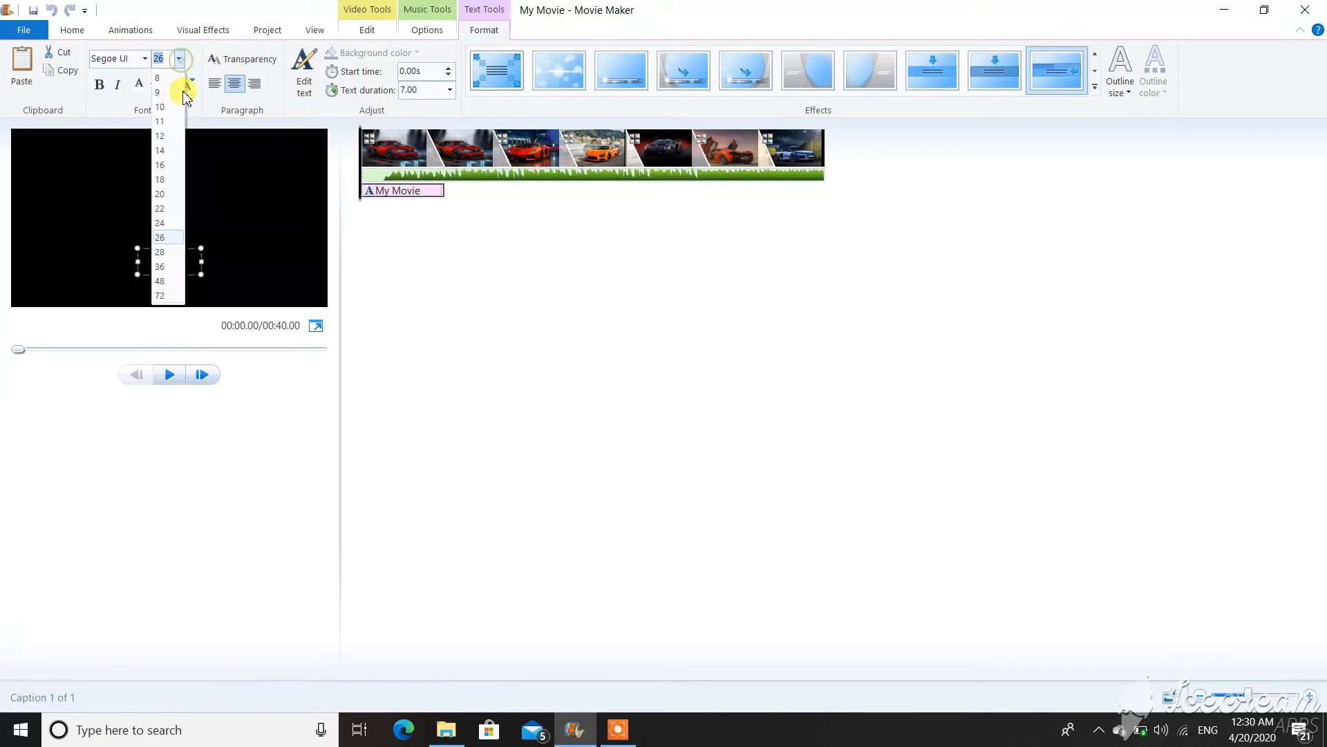
left_click(166, 281)
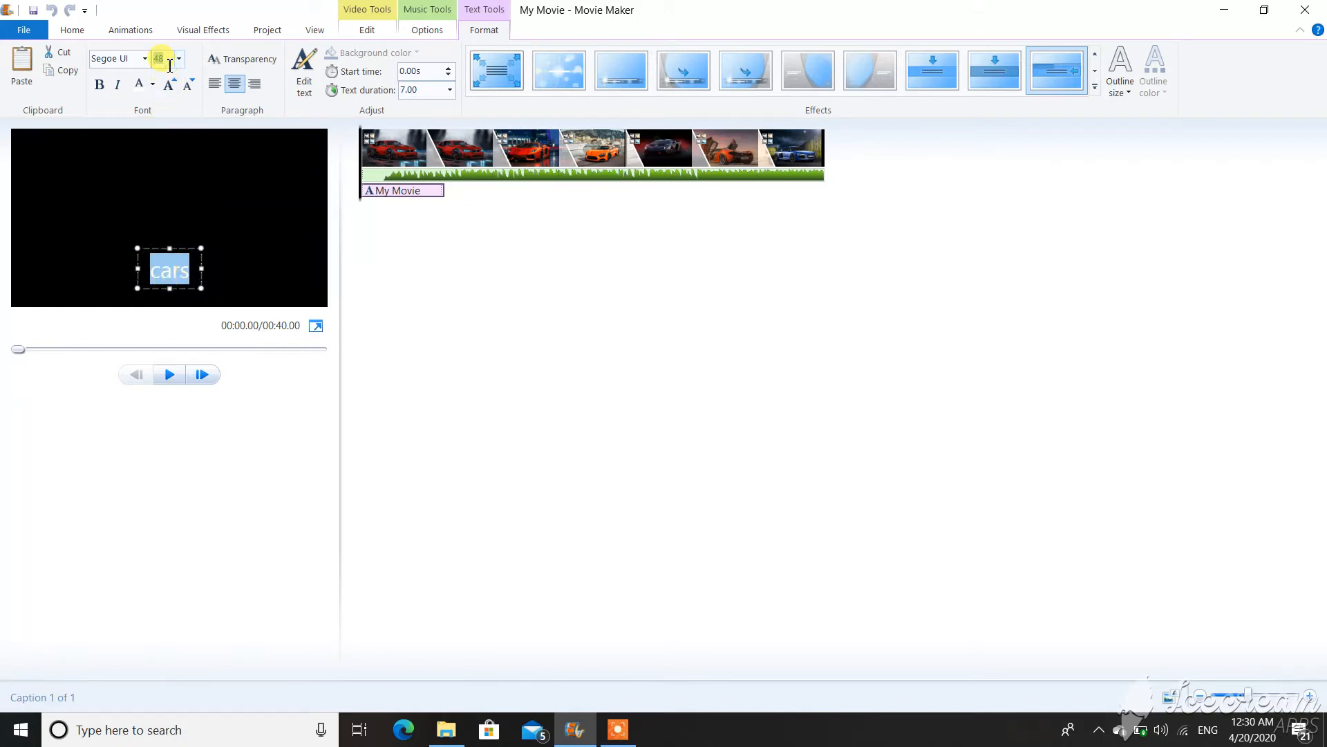
type("0")
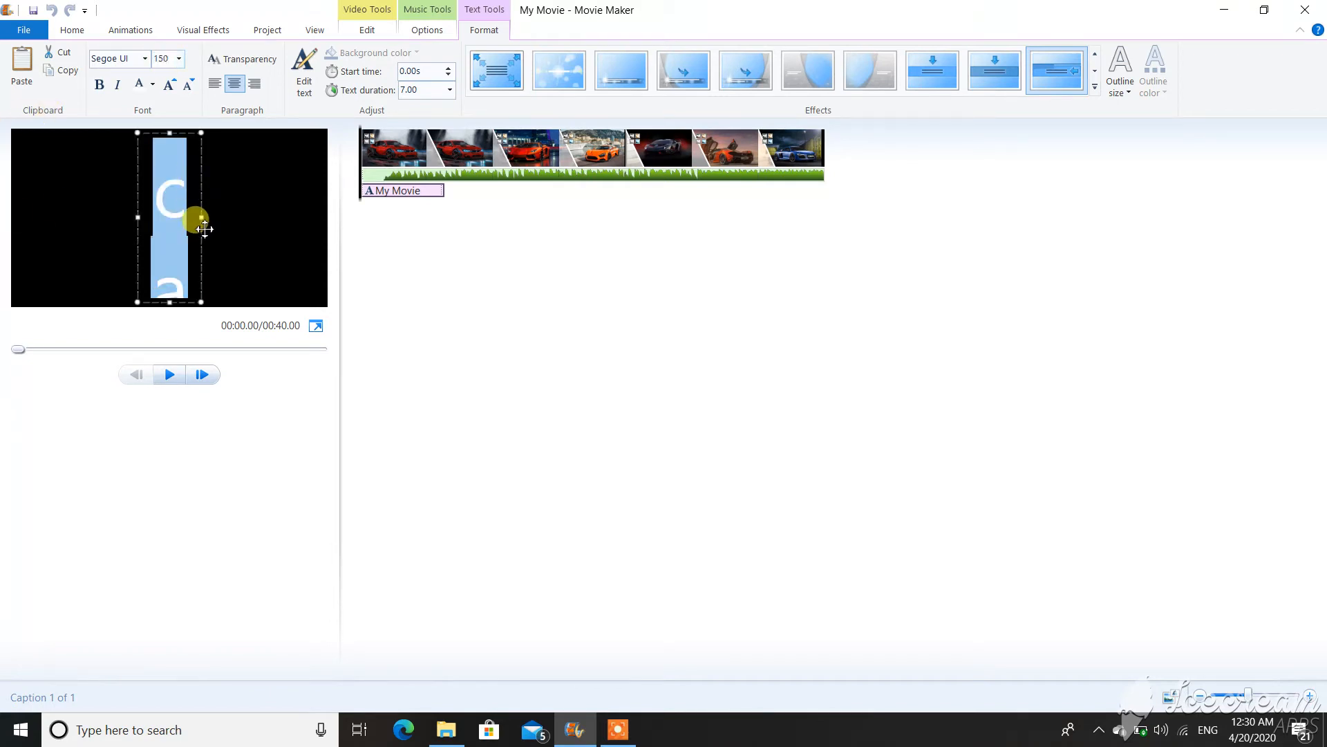
left_click_drag(200, 221, 355, 225)
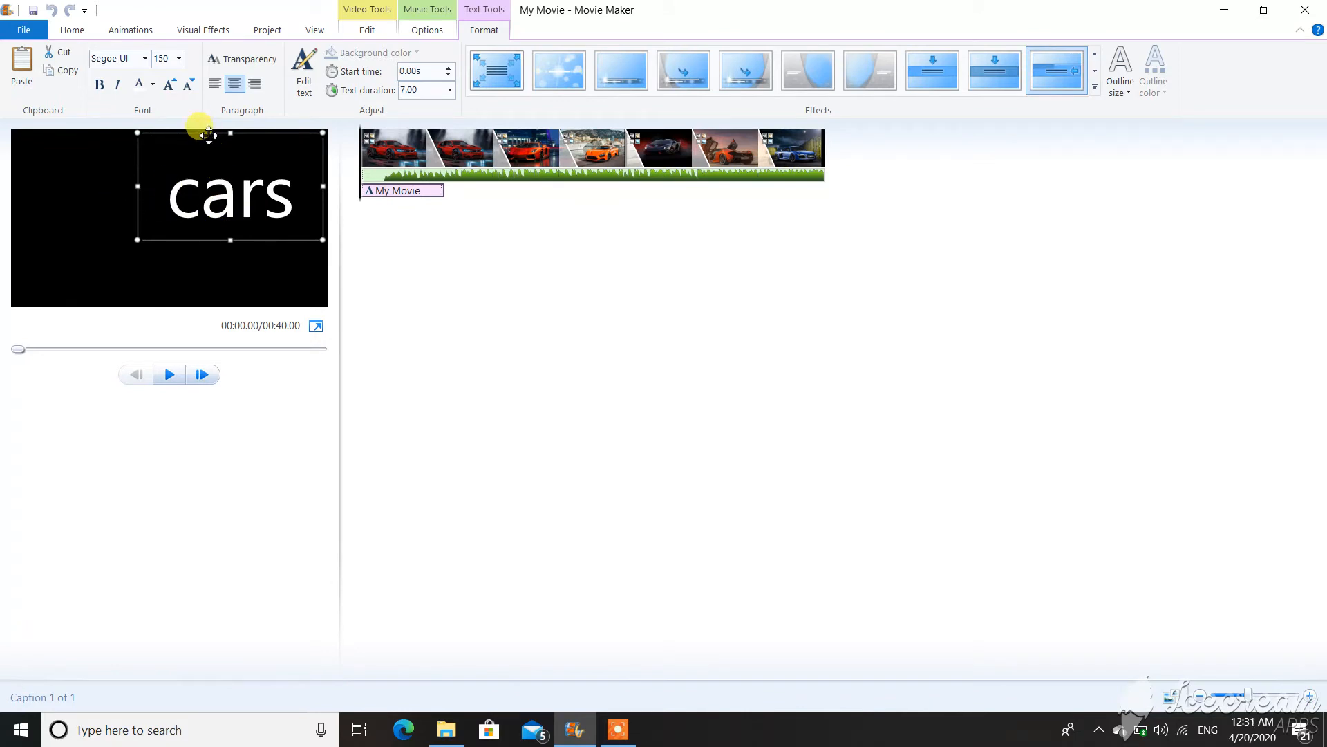
left_click_drag(209, 134, 149, 163)
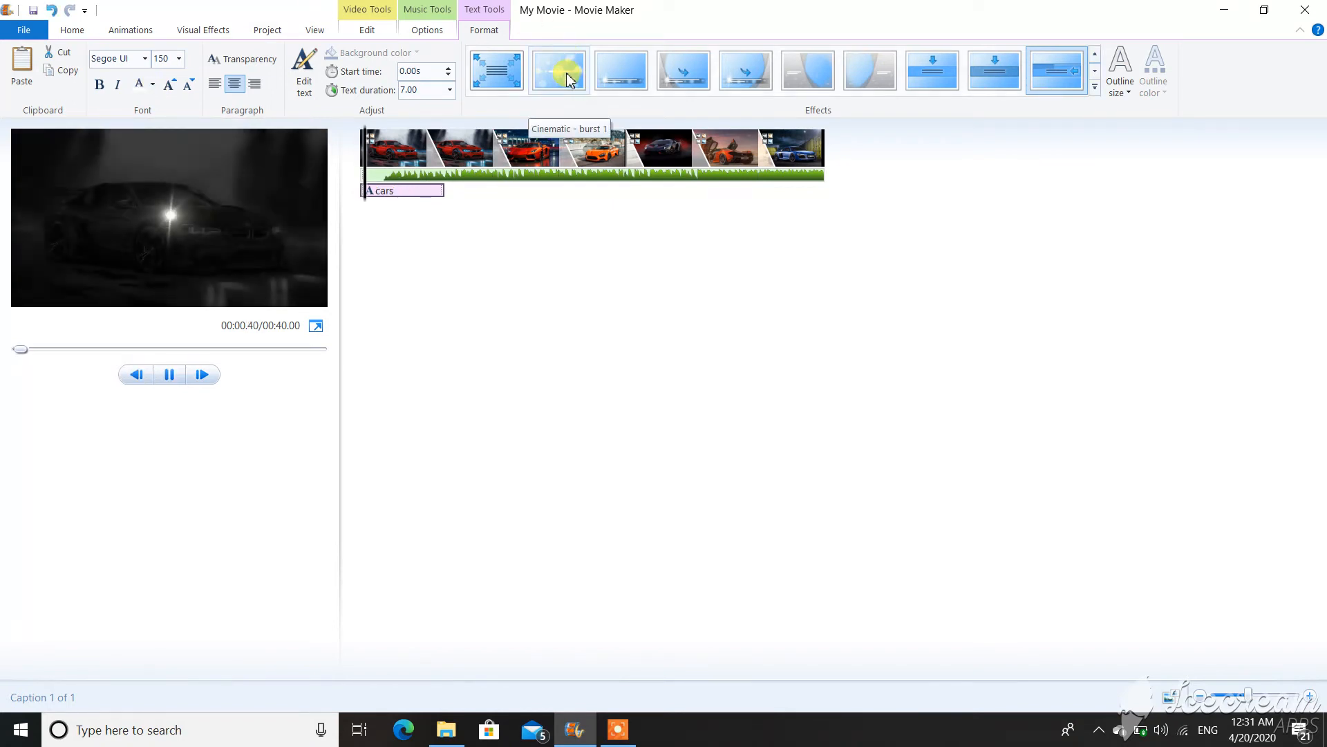
Give the 'cars' caption the Cinematic - burst 1 effect and preview it to about 13 seconds.
left_click(565, 75)
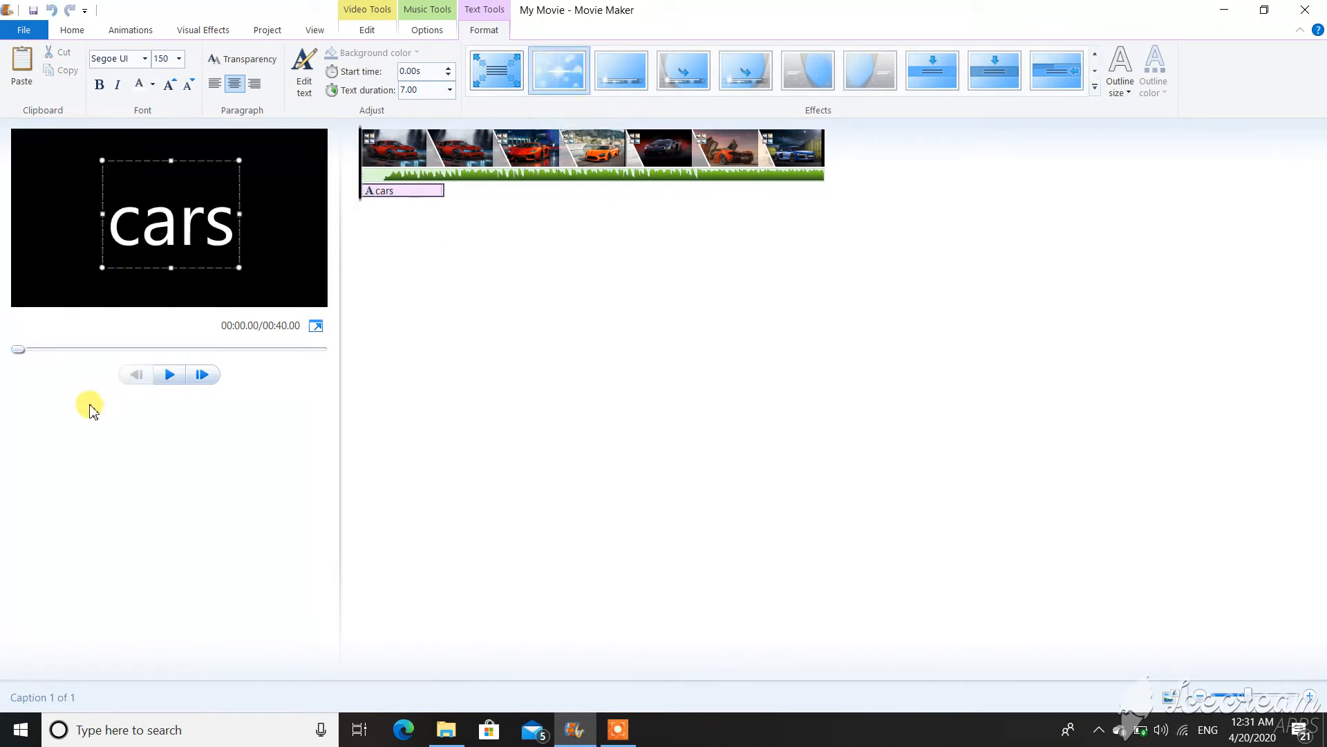
left_click(186, 379)
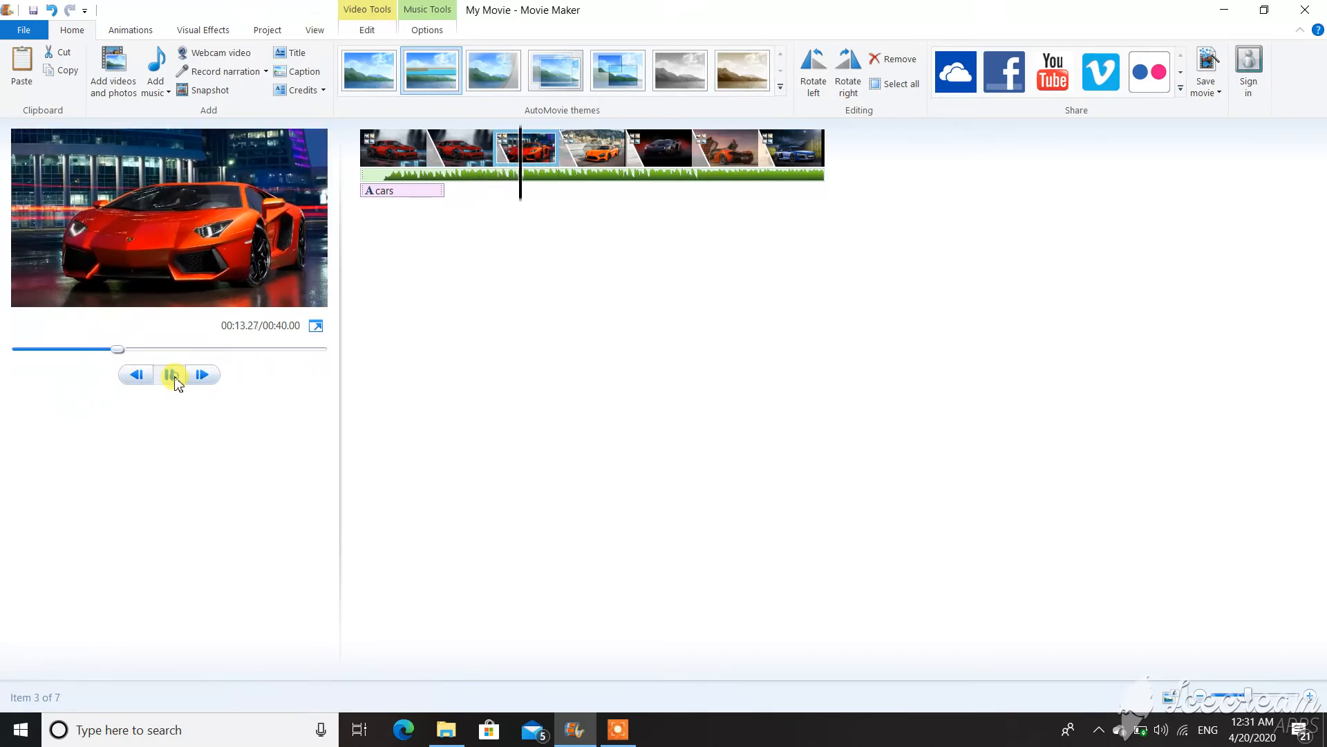
left_click(176, 378)
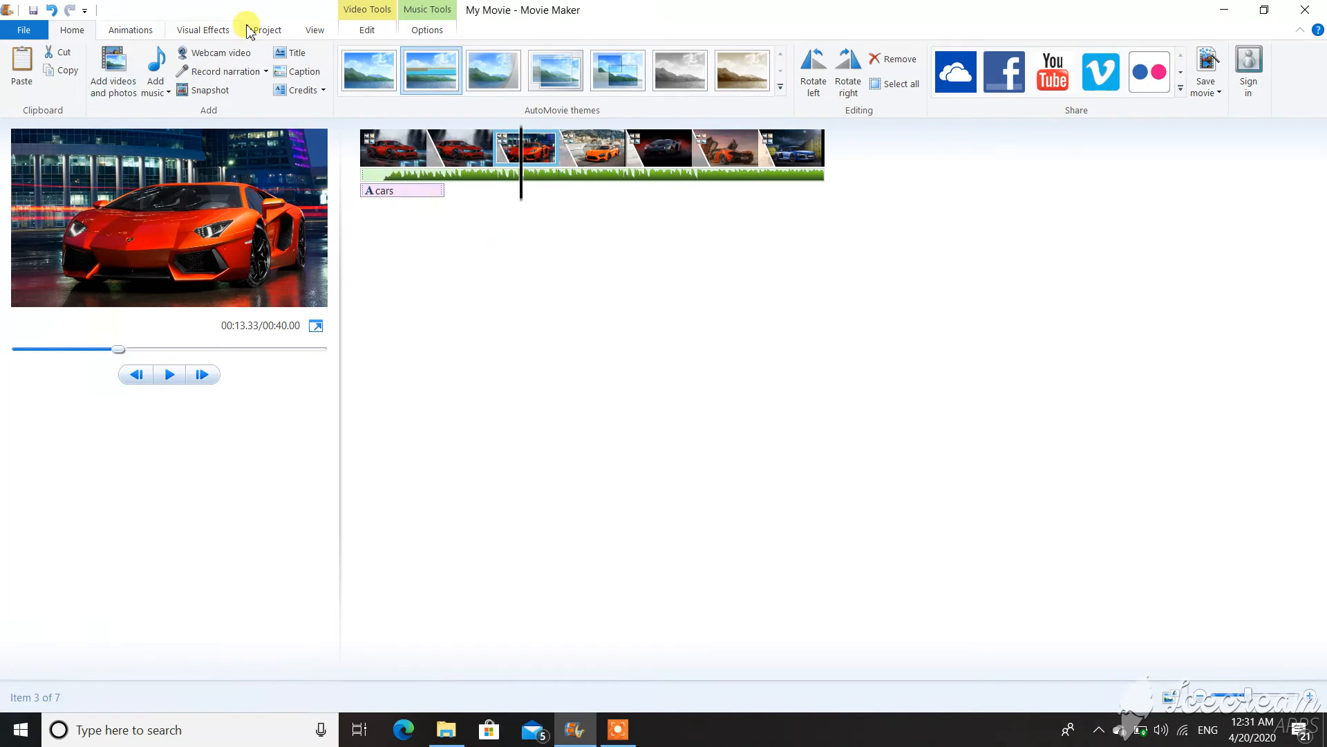
Save the movie as an MPEG-4 video named 'cars' in the Videos folder.
left_click(1208, 66)
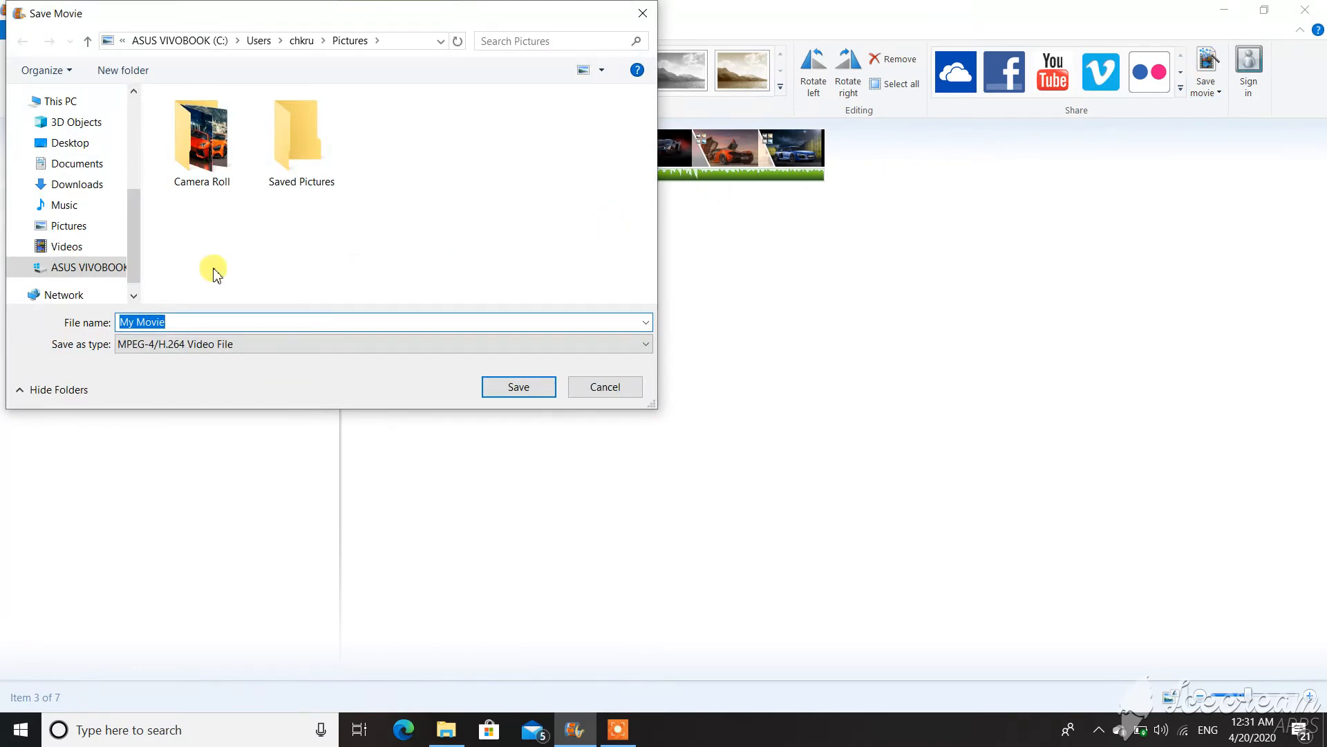
left_click(85, 254)
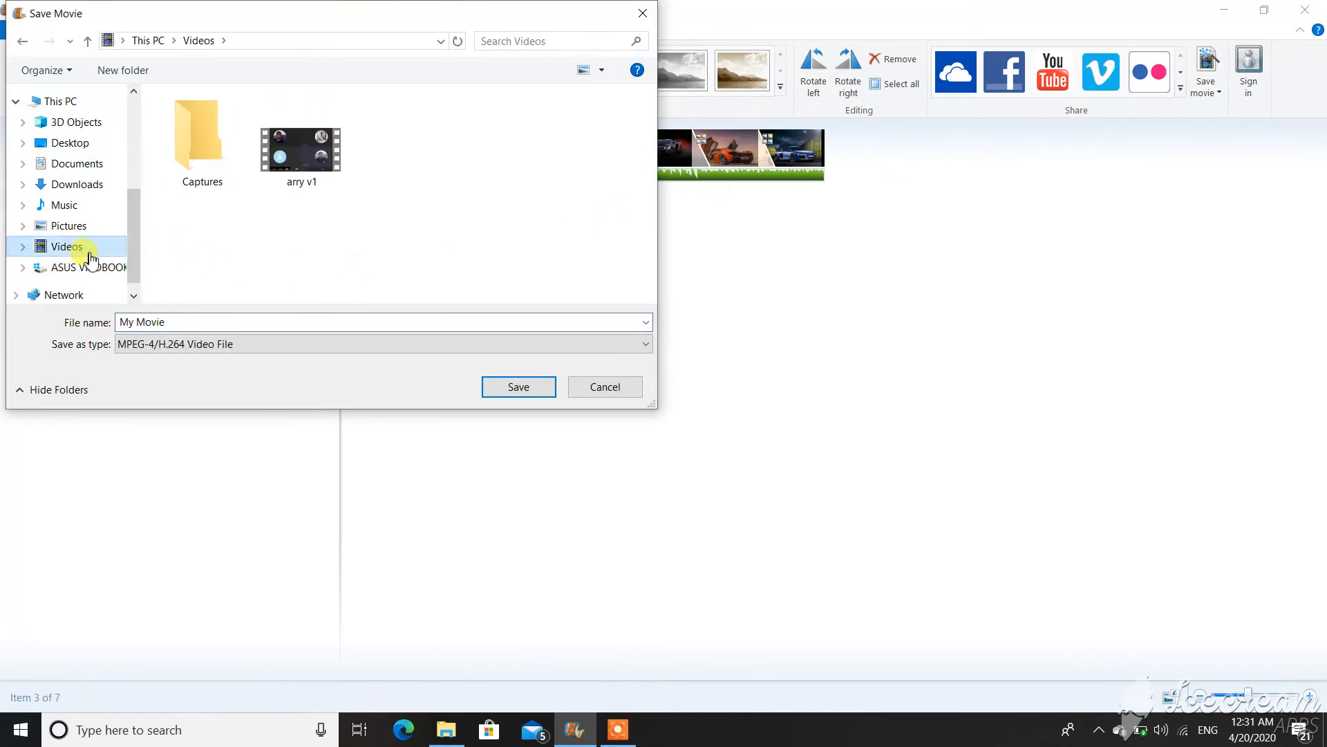
left_click(219, 319)
type("cars")
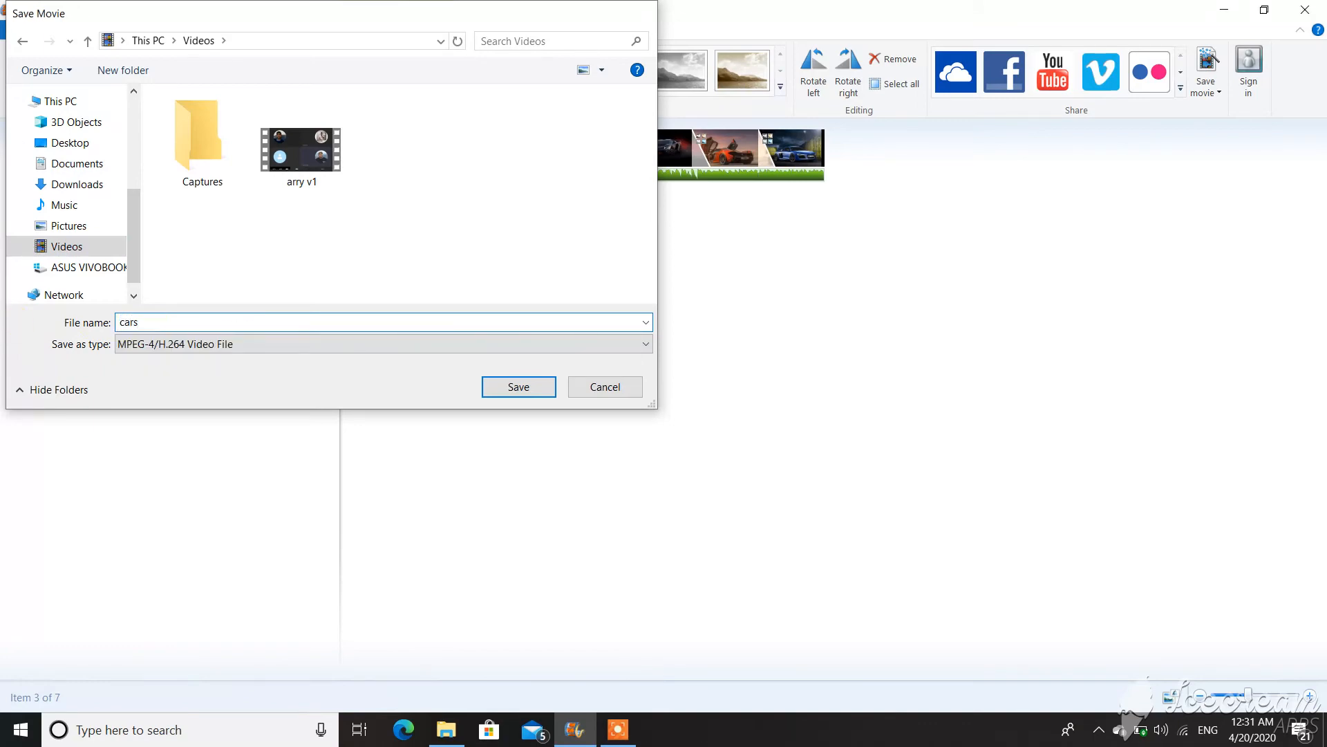
key("Return")
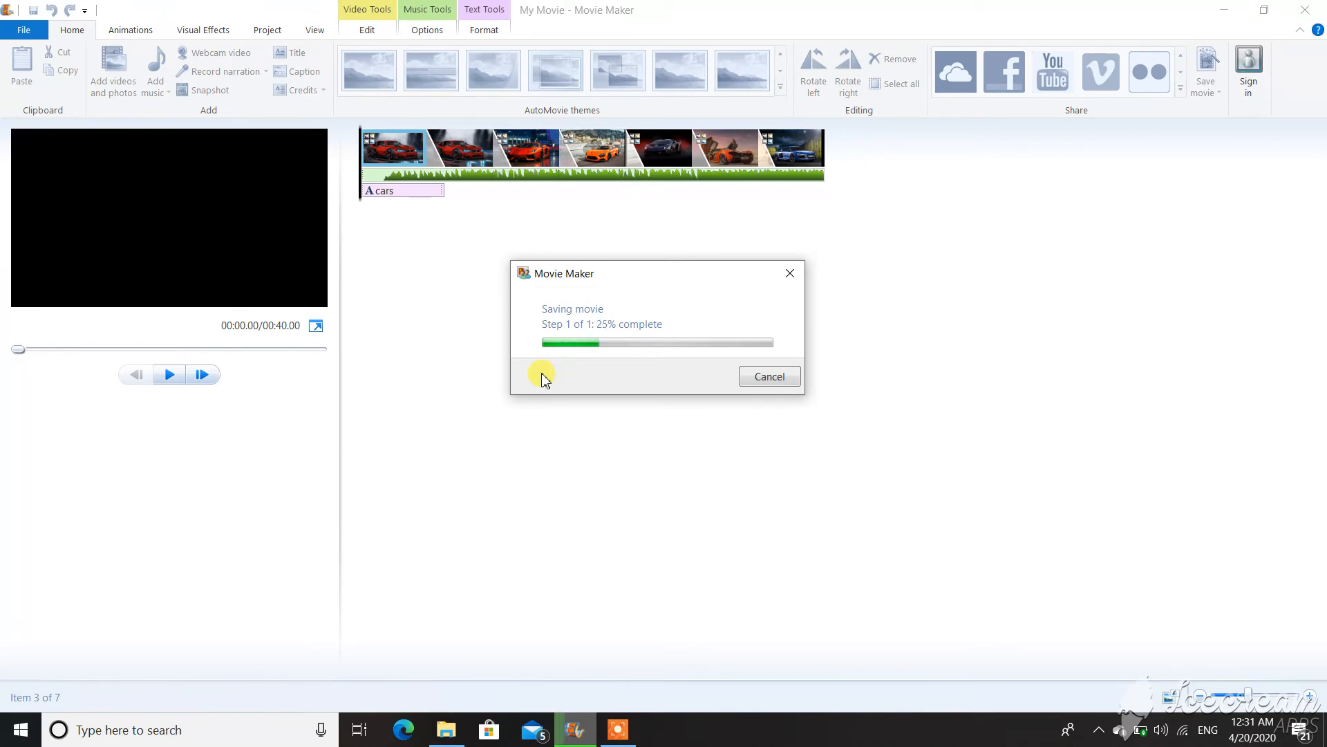
Wait for the 'cars' video to finish rendering.
key("XF86KbdLightOnOff")
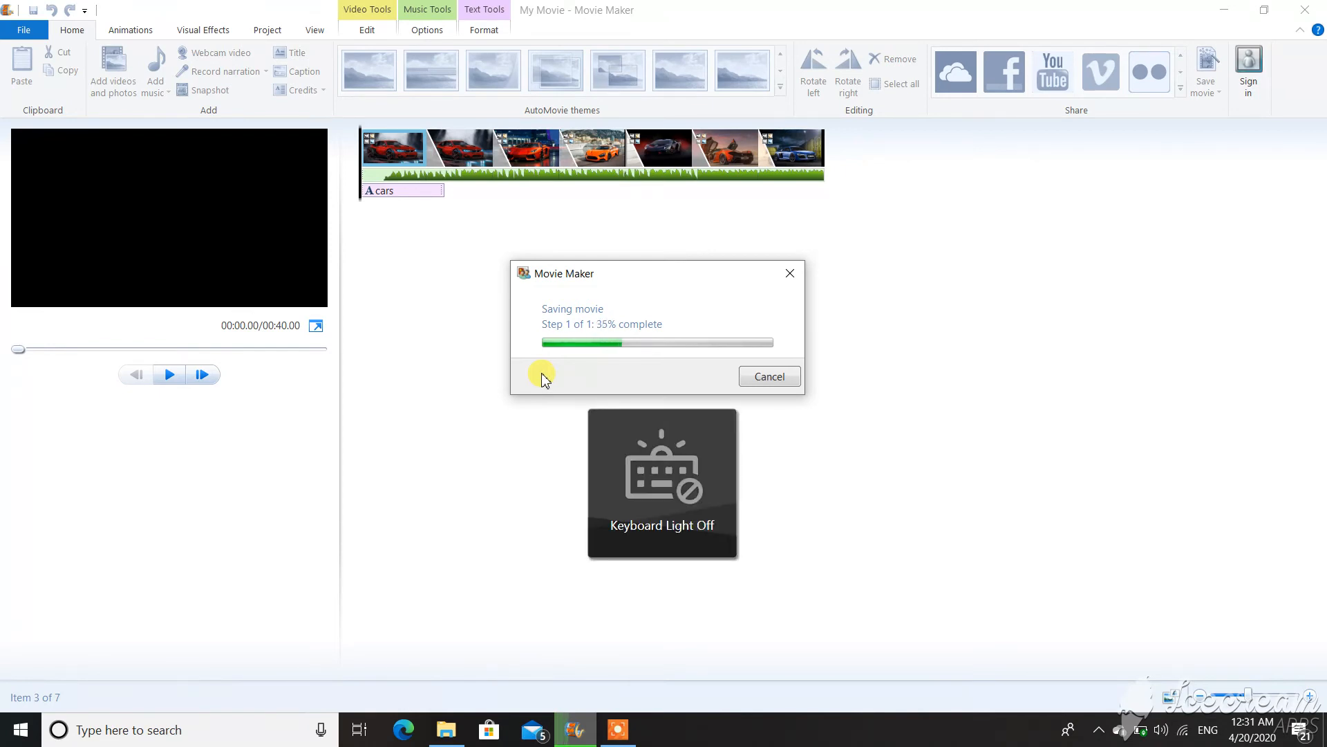
key("XF86KbdBrightnessUp")
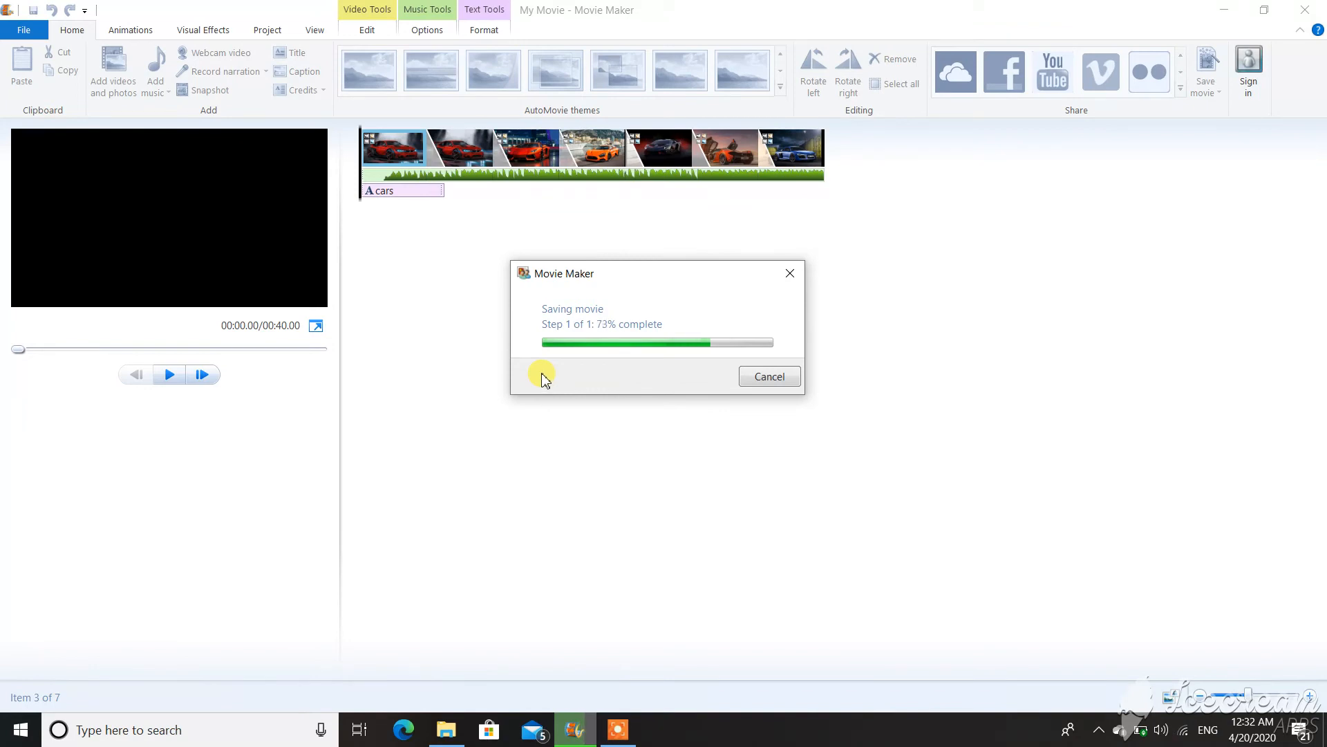
key("XF86KbdBrightnessUp")
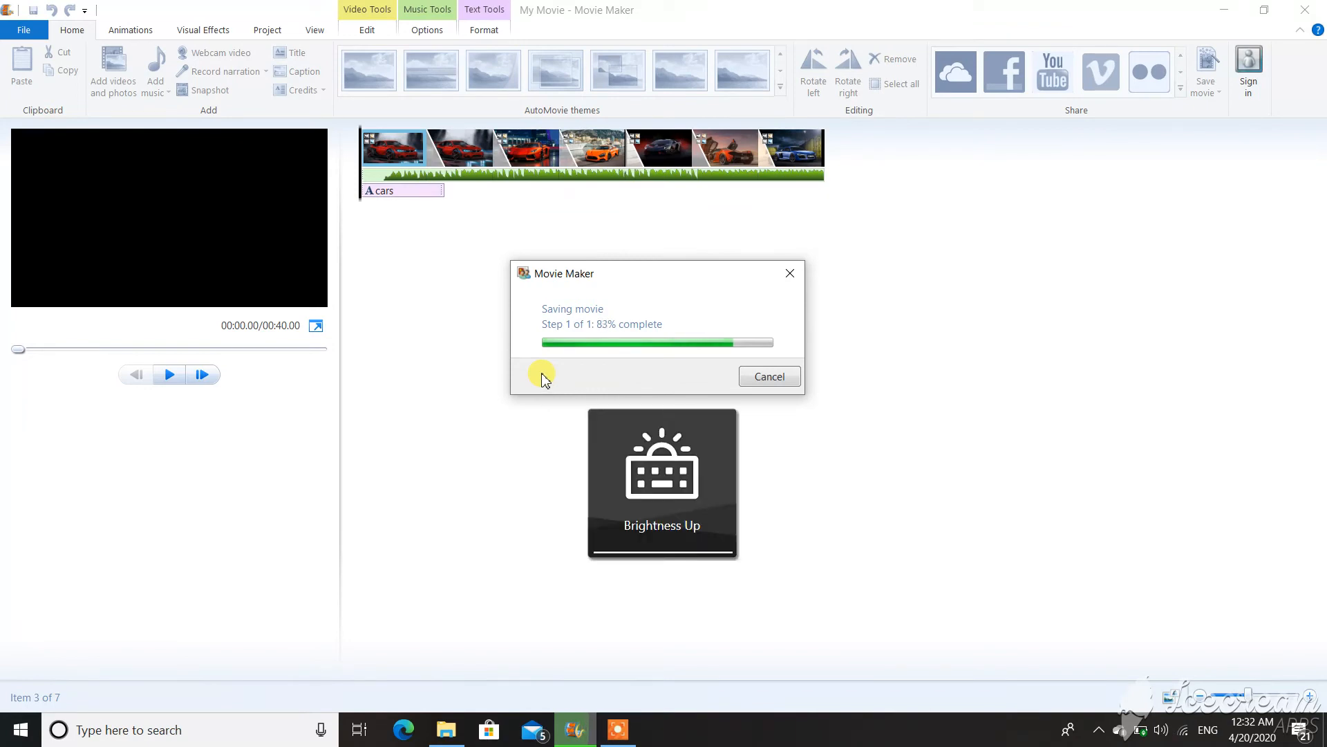
key("fn+Escape")
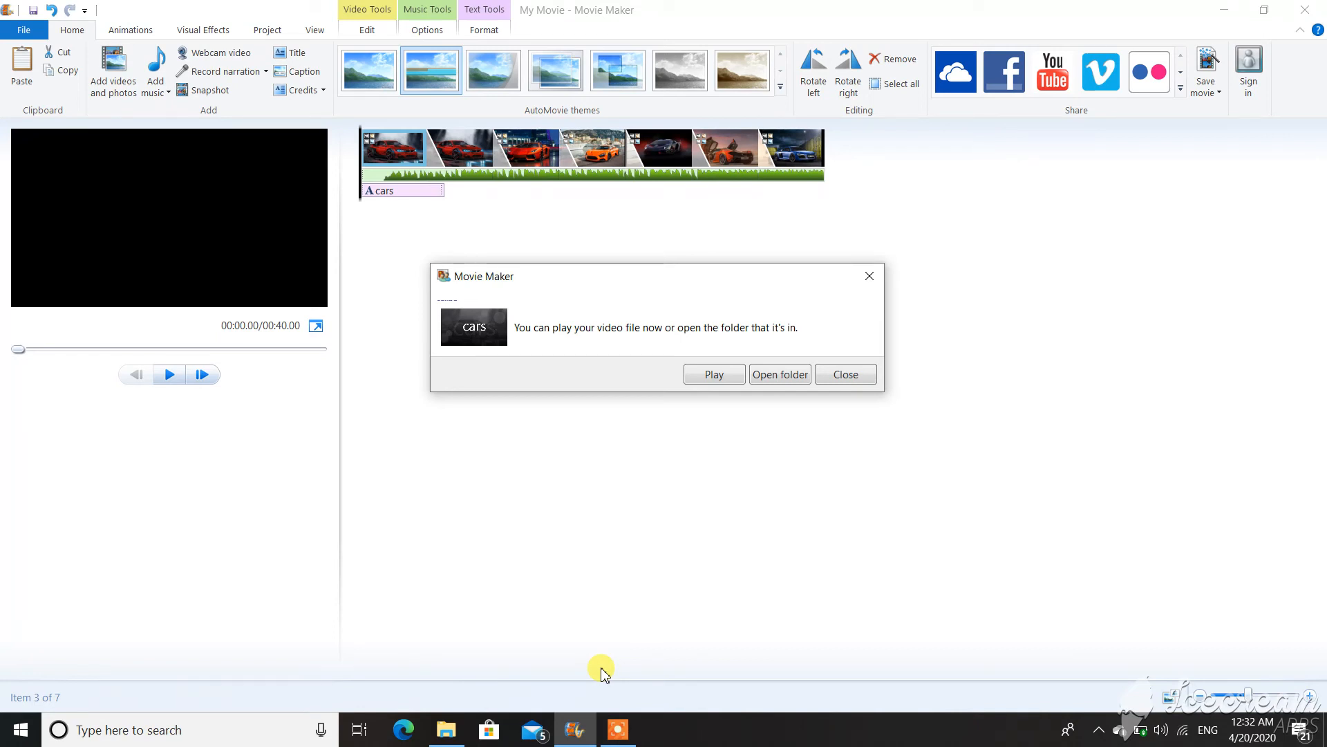
Play the saved 'cars' video in Movies & TV with the window maximized.
left_click(720, 374)
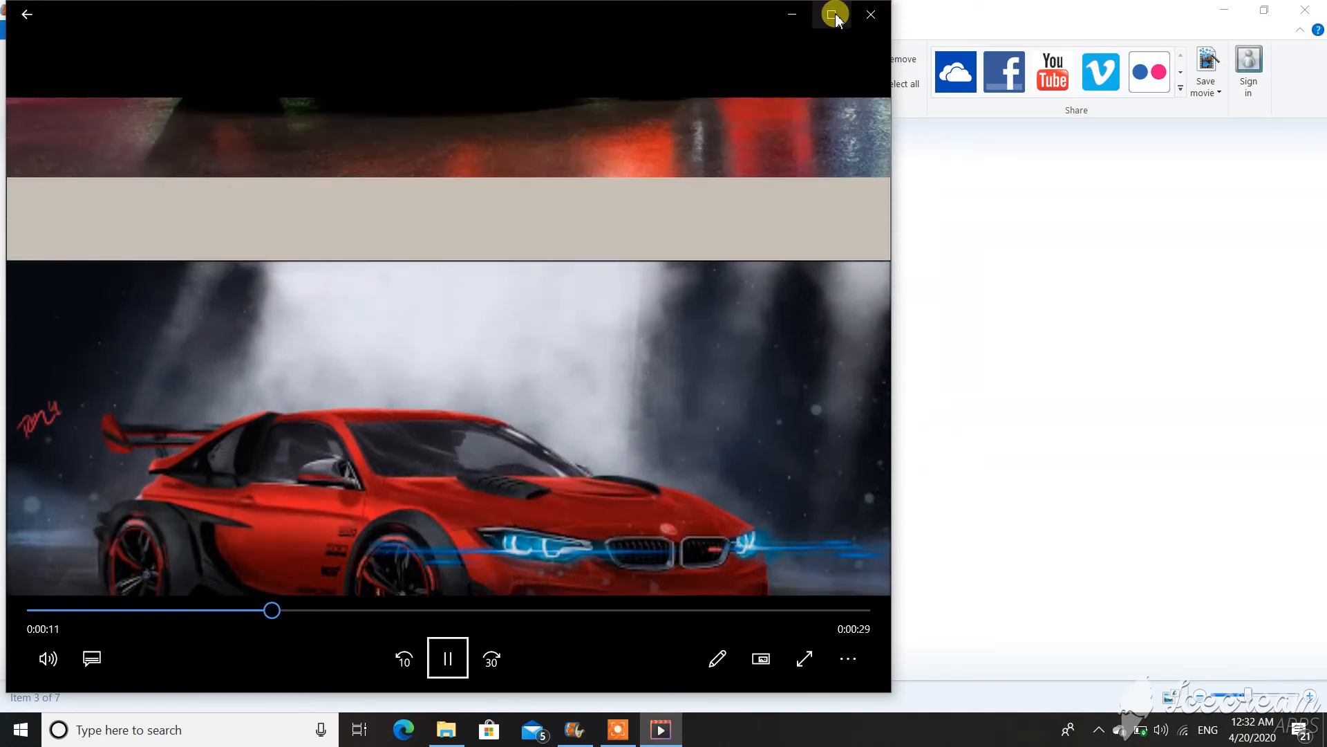
left_click(832, 14)
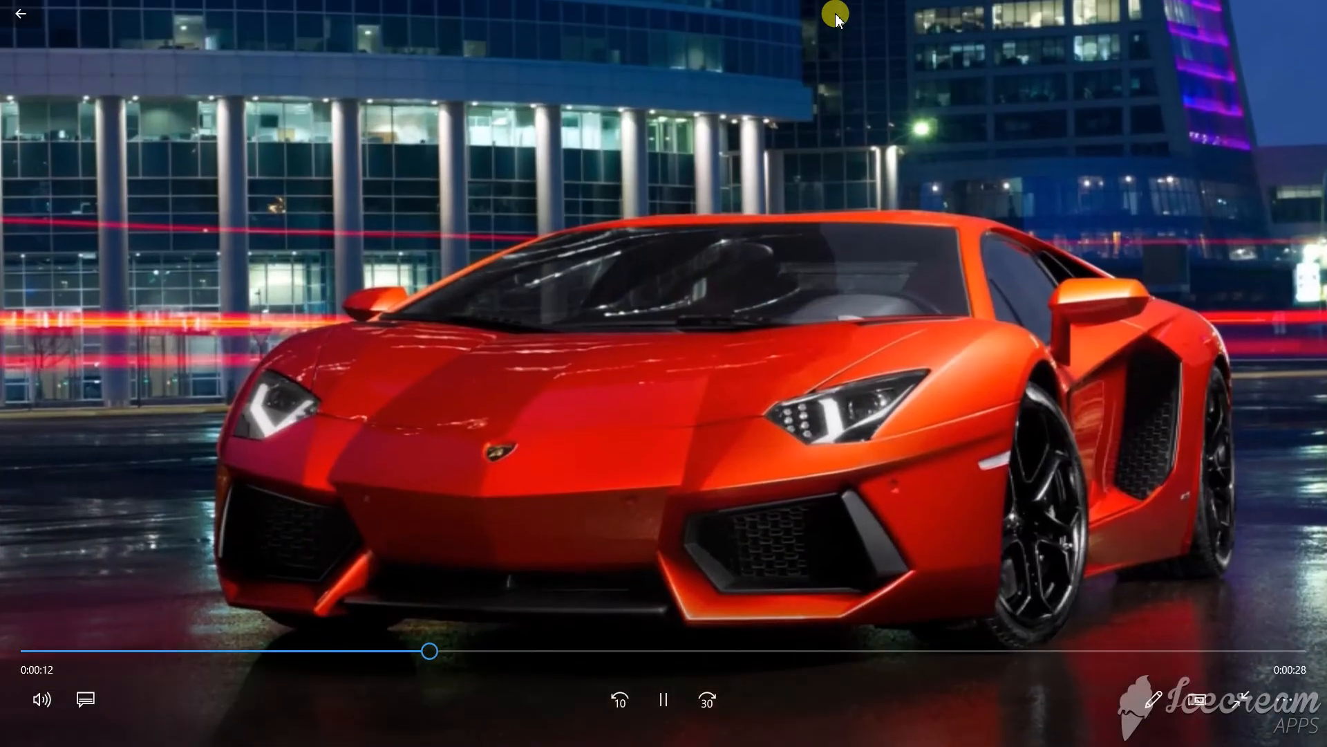